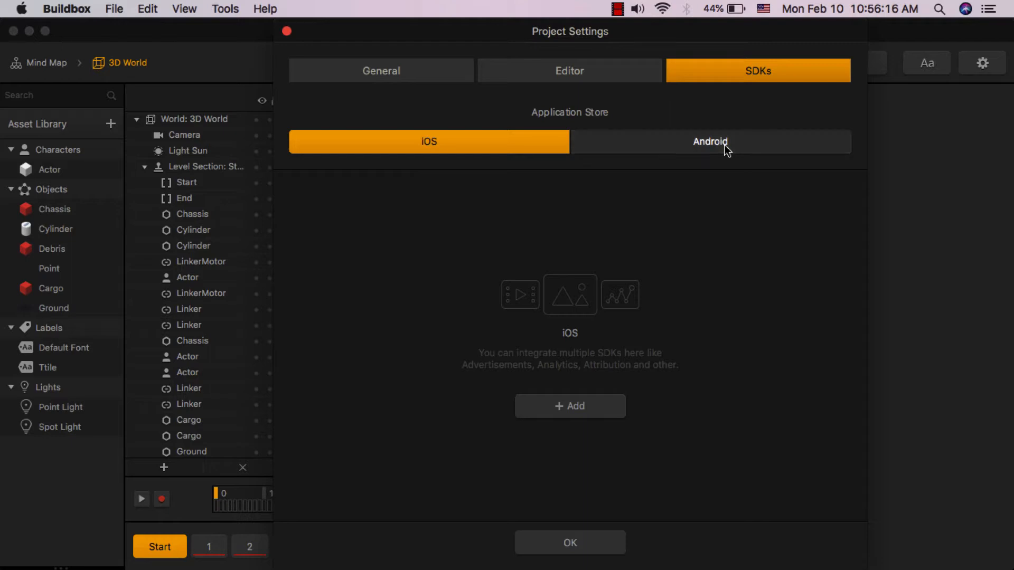
Add the AdMob SDK to the project's Android store settings.
{"action": "left_click", "coordinate": [725, 148]}
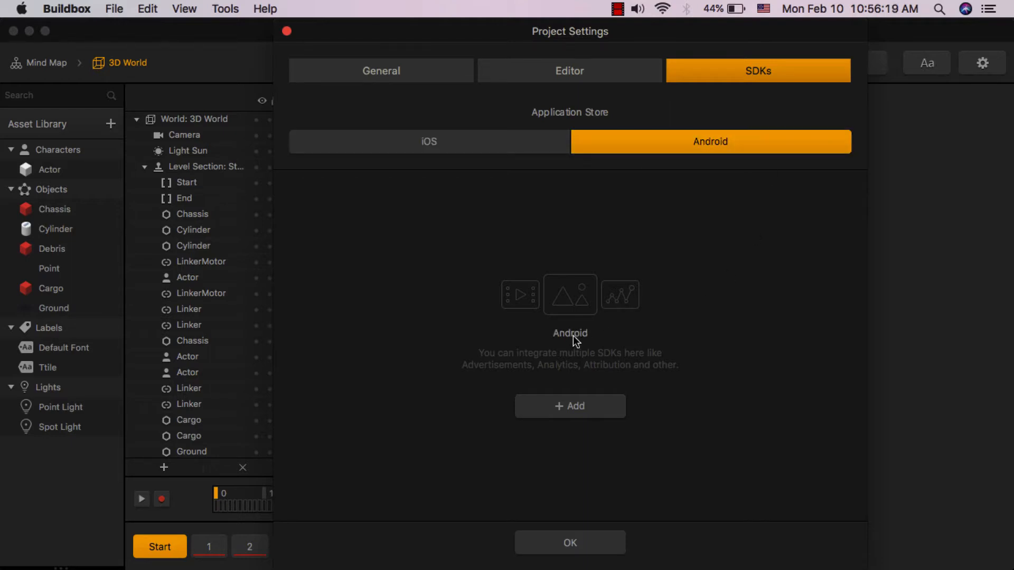
{"action": "left_click", "coordinate": [564, 405]}
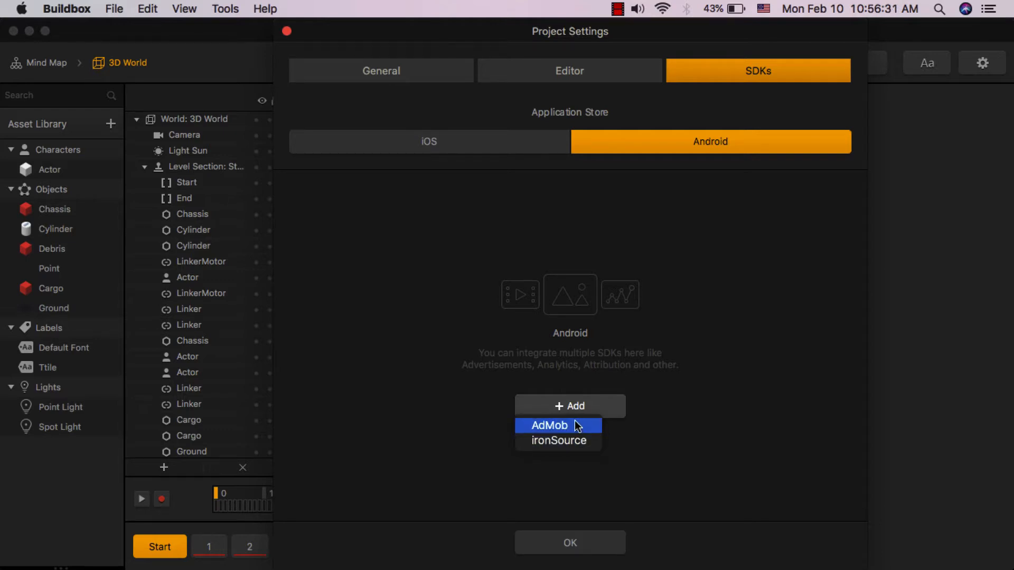
{"action": "left_click", "coordinate": [550, 426]}
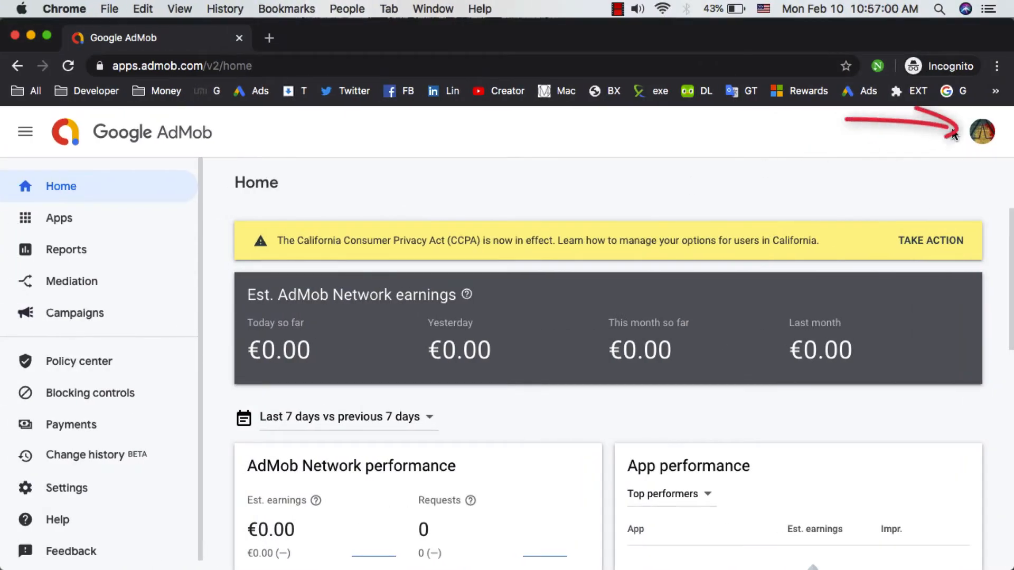
Look up the publisher ID in the account details of Google AdMob in Chrome.
{"action": "left_click", "coordinate": [984, 135]}
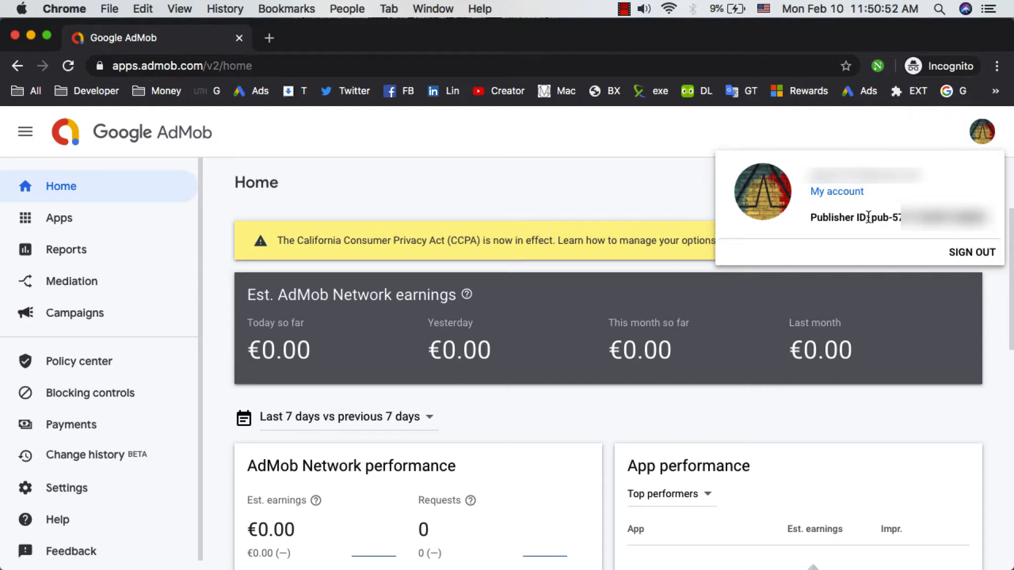
{"action": "left_click_drag", "start_coordinate": [868, 217], "coordinate": [1004, 217]}
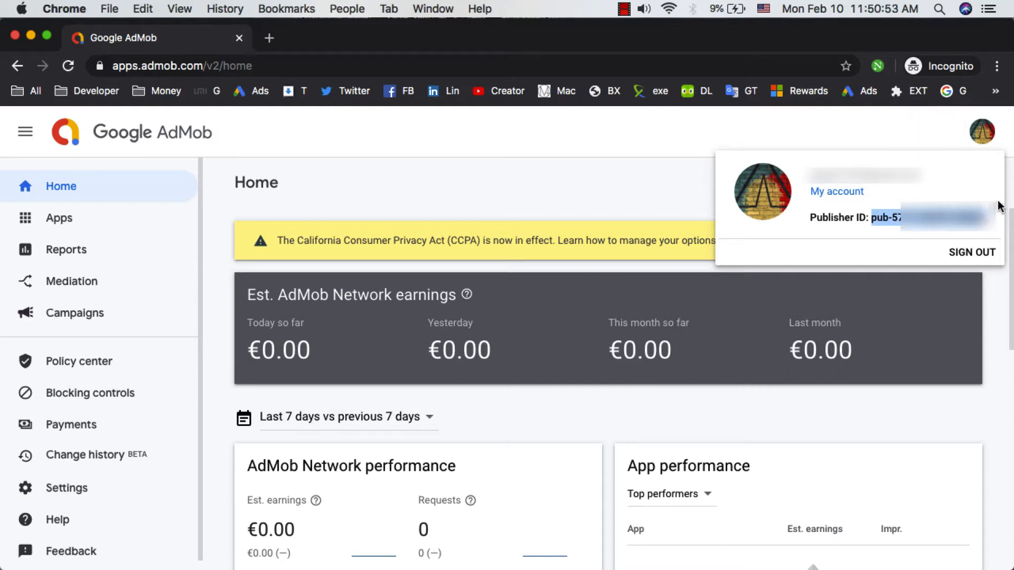
{"action": "left_click", "coordinate": [500, 198]}
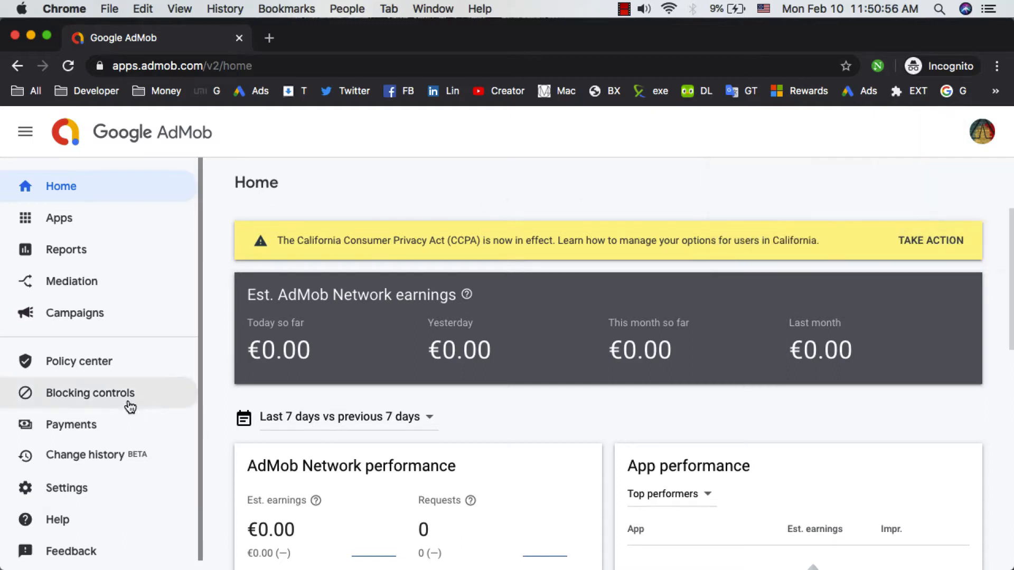
Copy the publisher ID from the account information in the AdMob settings.
{"action": "left_click", "coordinate": [88, 488]}
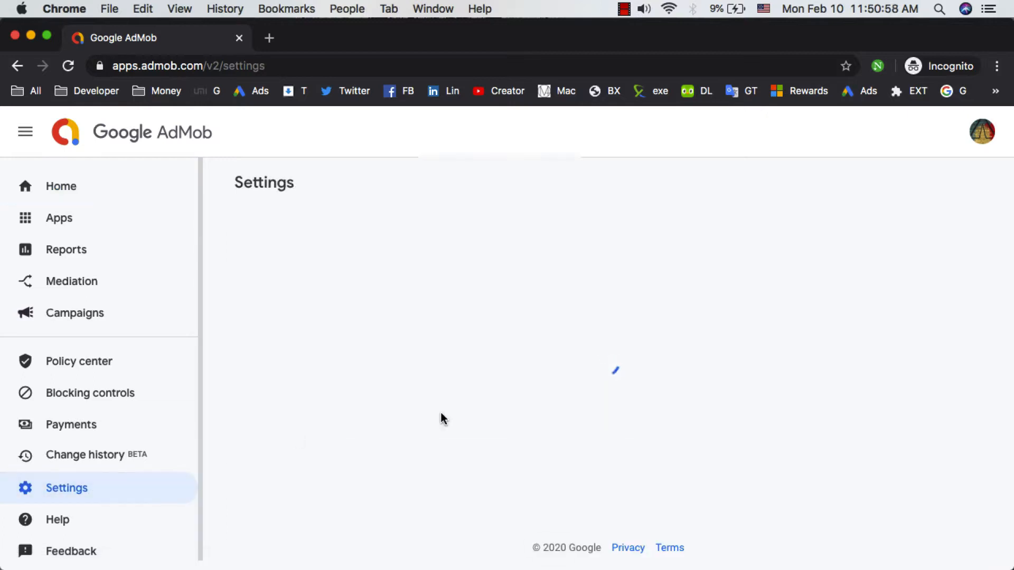
{"action": "scroll", "coordinate": [443, 418], "scroll_direction": "down", "scroll_amount": 3}
{"action": "scroll", "coordinate": [442, 415], "scroll_direction": "down", "scroll_amount": 1}
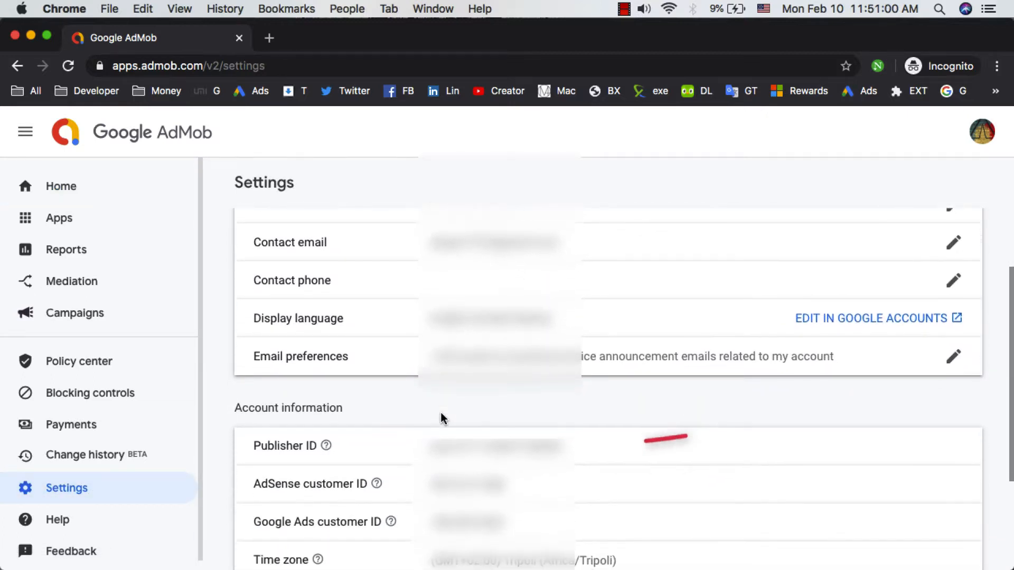
{"action": "left_click_drag", "start_coordinate": [432, 450], "coordinate": [560, 452]}
{"action": "right_click", "coordinate": [527, 454]}
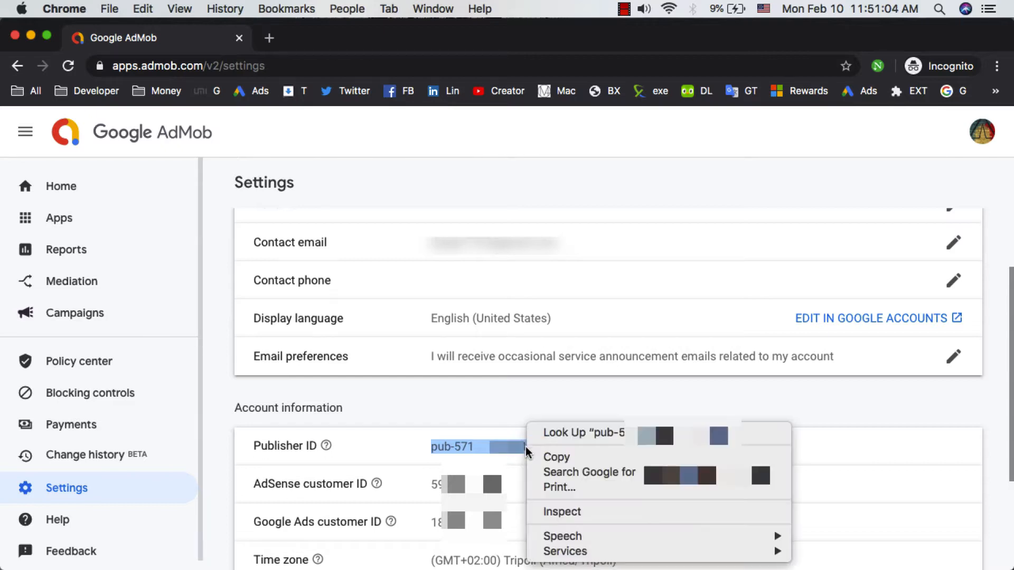
{"action": "left_click", "coordinate": [581, 462]}
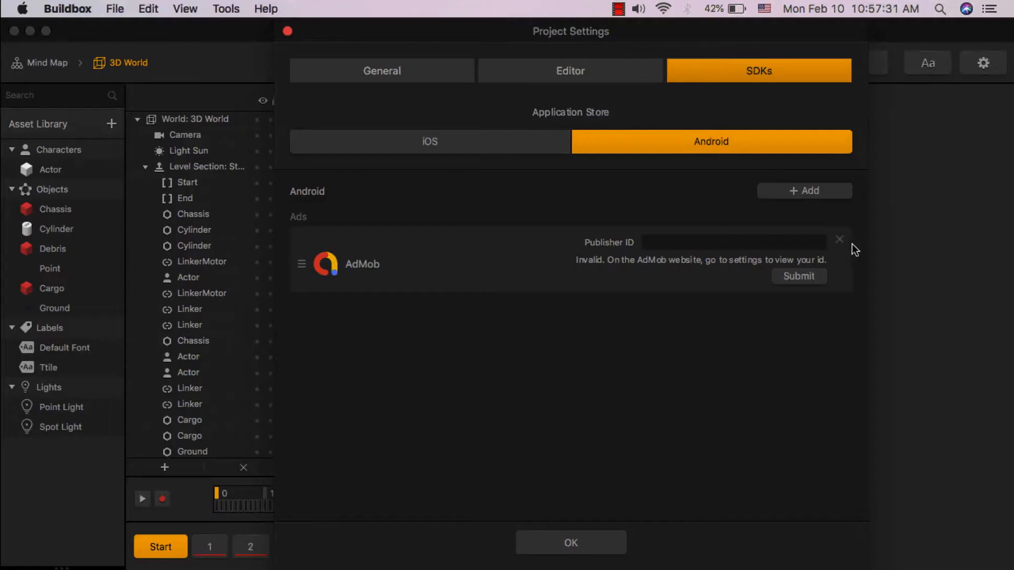
Paste the publisher ID into the Android AdMob entry in Buildbox and submit it.
{"action": "left_click", "coordinate": [701, 243]}
{"action": "right_click", "coordinate": [702, 243]}
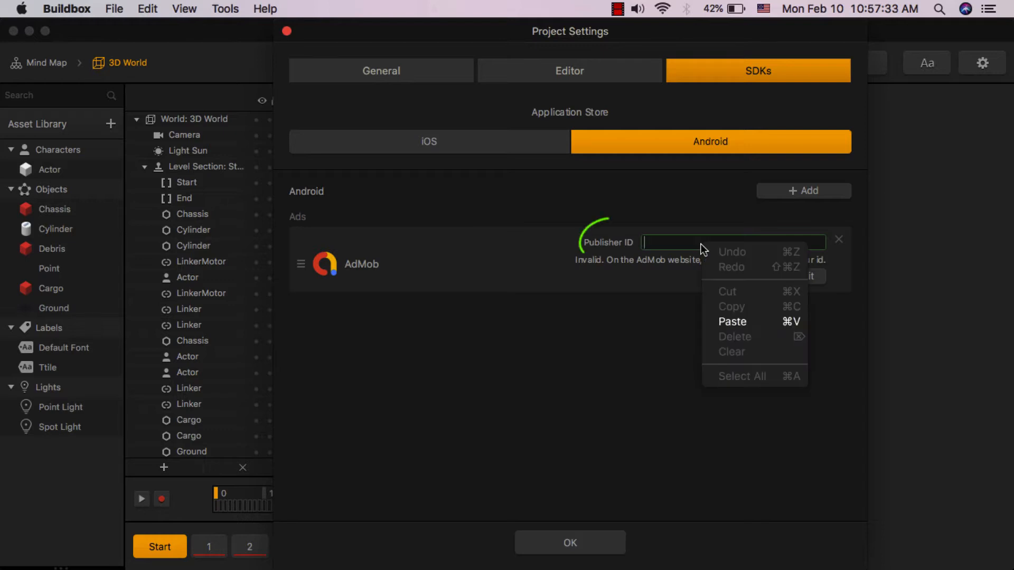
{"action": "left_click", "coordinate": [751, 320]}
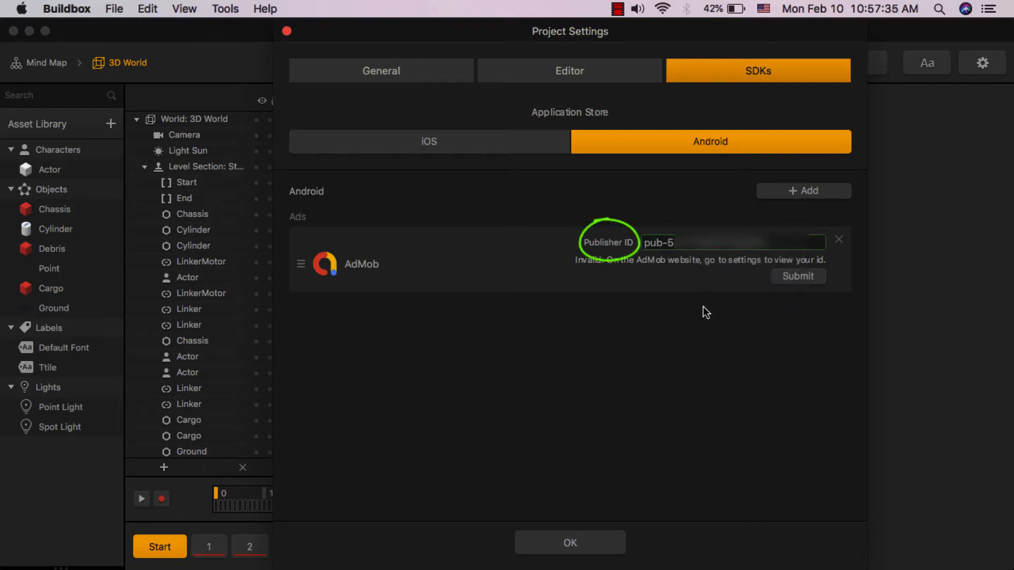
{"action": "left_click", "coordinate": [805, 280]}
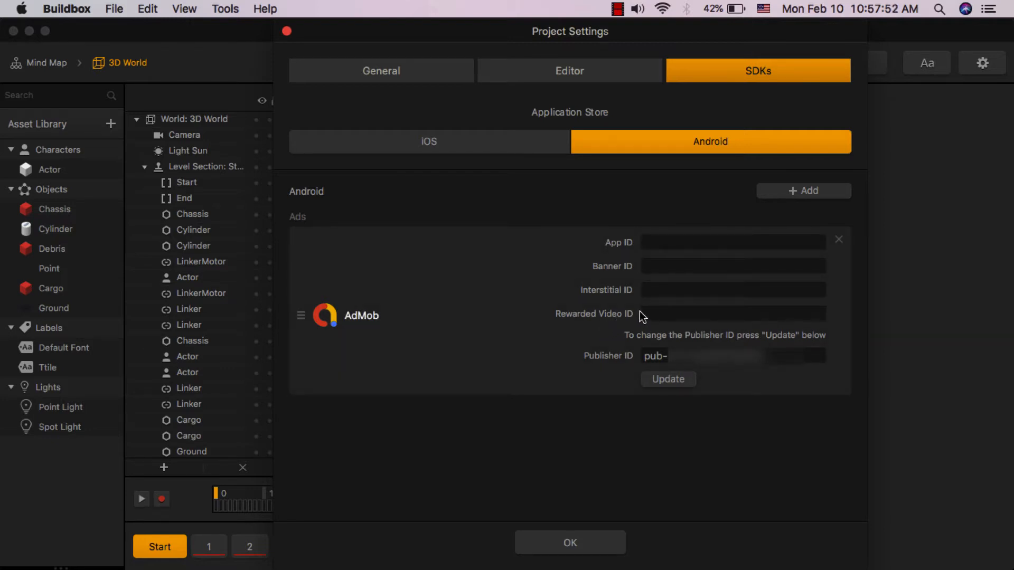
Switch to AdMob in Chrome and start adding an app that is not published on Google Play or the App Store.
{"action": "key", "text": "ctrl+Left"}
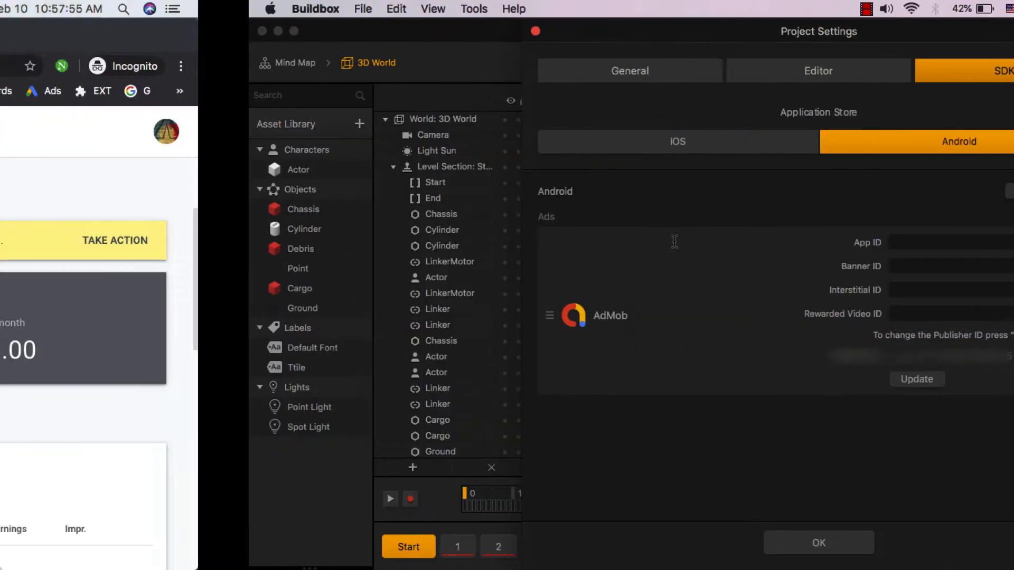
{"action": "left_click", "coordinate": [118, 230]}
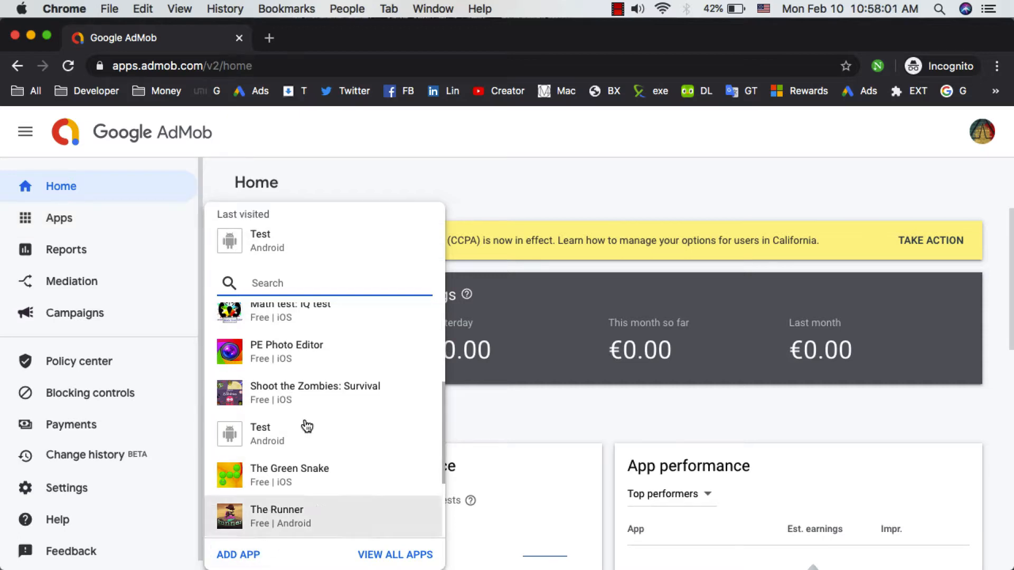
{"action": "left_click", "coordinate": [242, 553]}
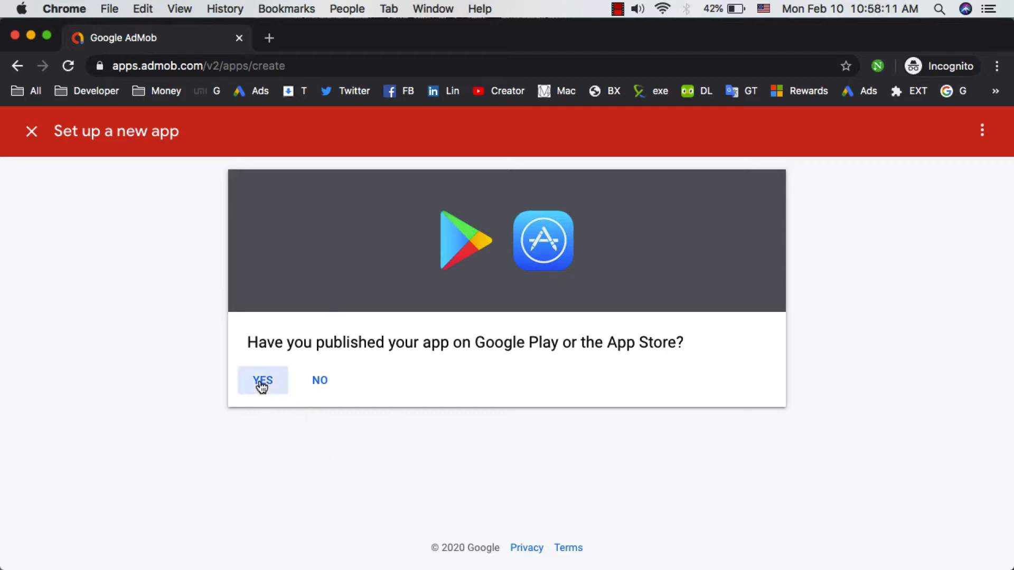
{"action": "left_click", "coordinate": [323, 385]}
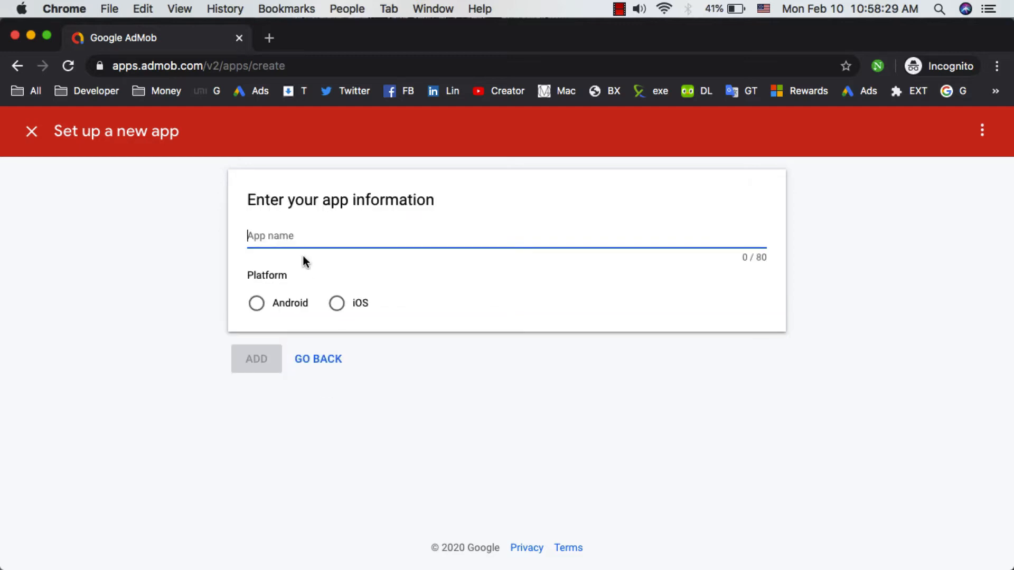
Name the new app Test 2, choose Android as its platform, and add it to AdMob.
{"action": "type", "text": "Test 2"}
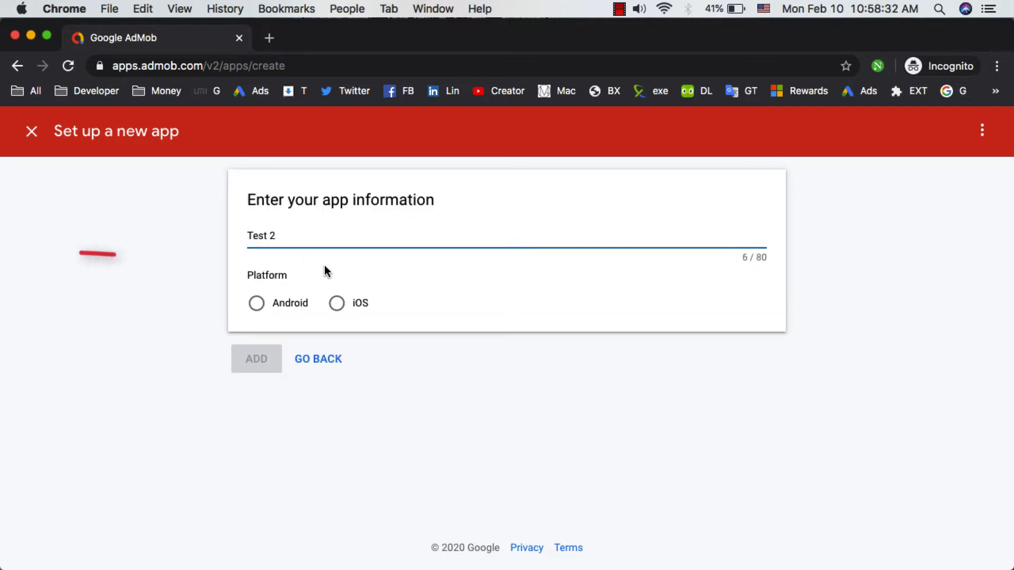
{"action": "left_click", "coordinate": [285, 309]}
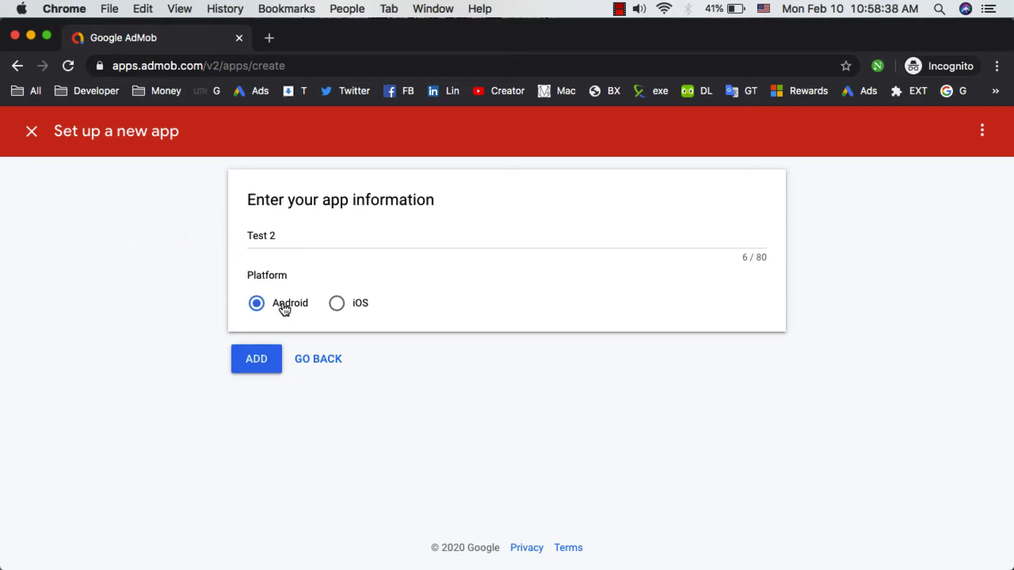
{"action": "left_click", "coordinate": [344, 306]}
{"action": "left_click", "coordinate": [286, 309]}
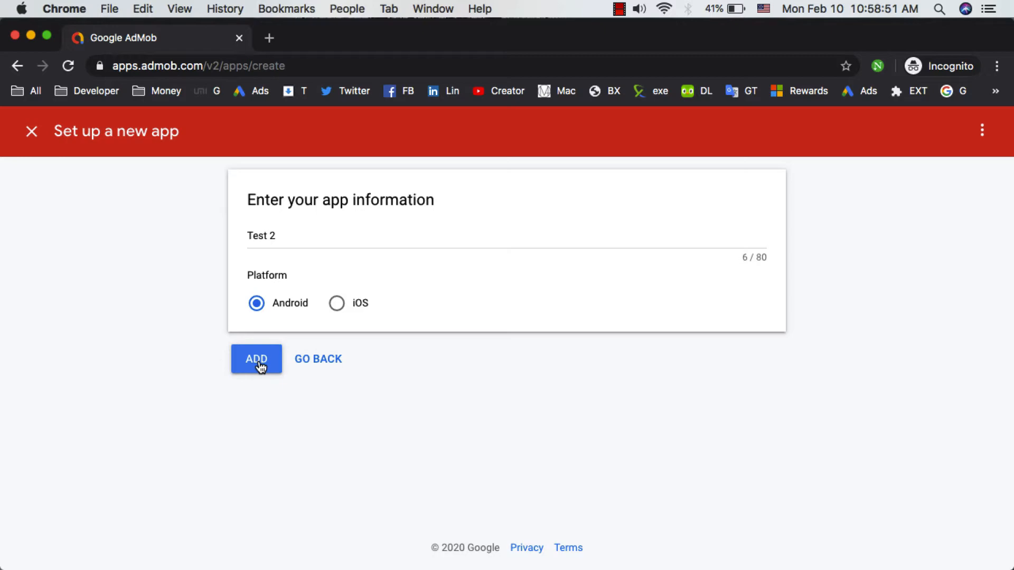
{"action": "left_click", "coordinate": [258, 363]}
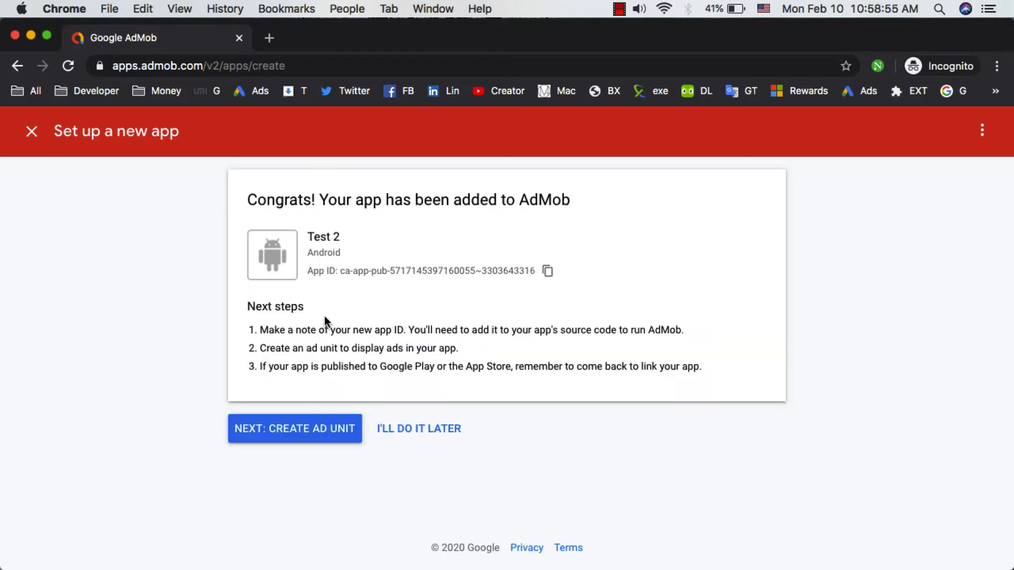
Copy the App ID of the new Test 2 app.
{"action": "scroll", "coordinate": [412, 262], "scroll_direction": "up", "scroll_amount": 5, "text": "ctrl"}
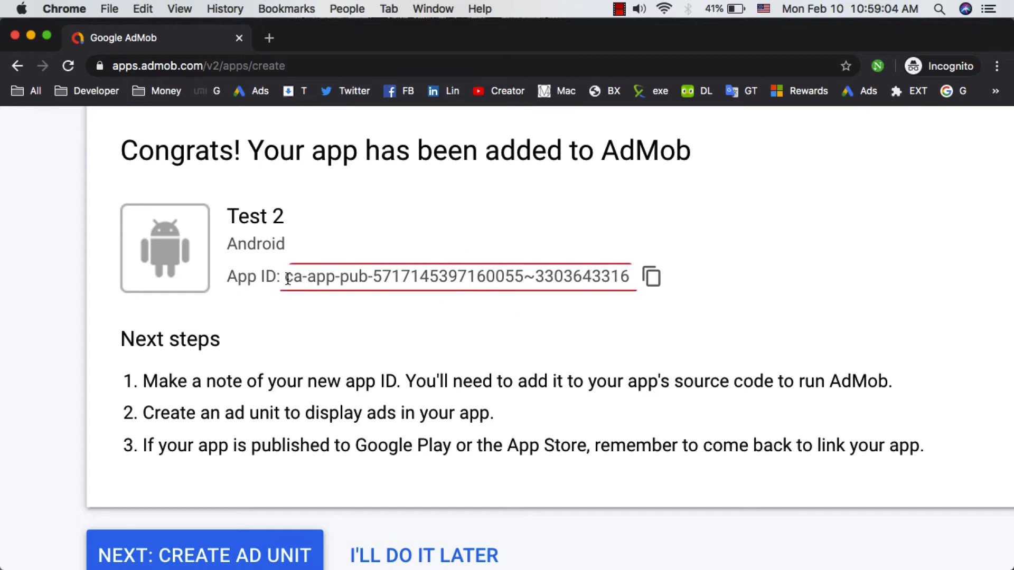
{"action": "left_click_drag", "start_coordinate": [287, 279], "coordinate": [629, 277]}
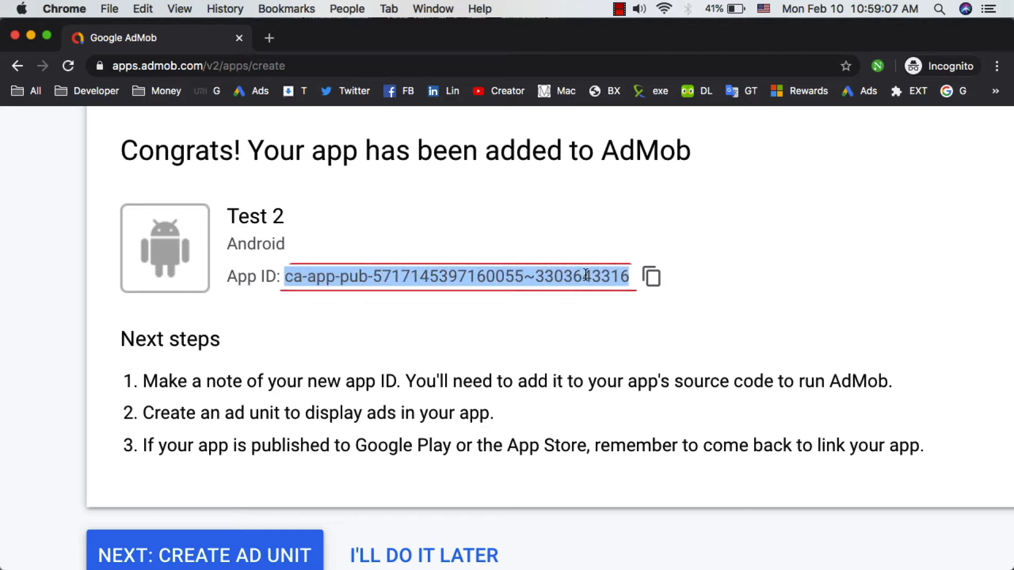
{"action": "left_click", "coordinate": [654, 279]}
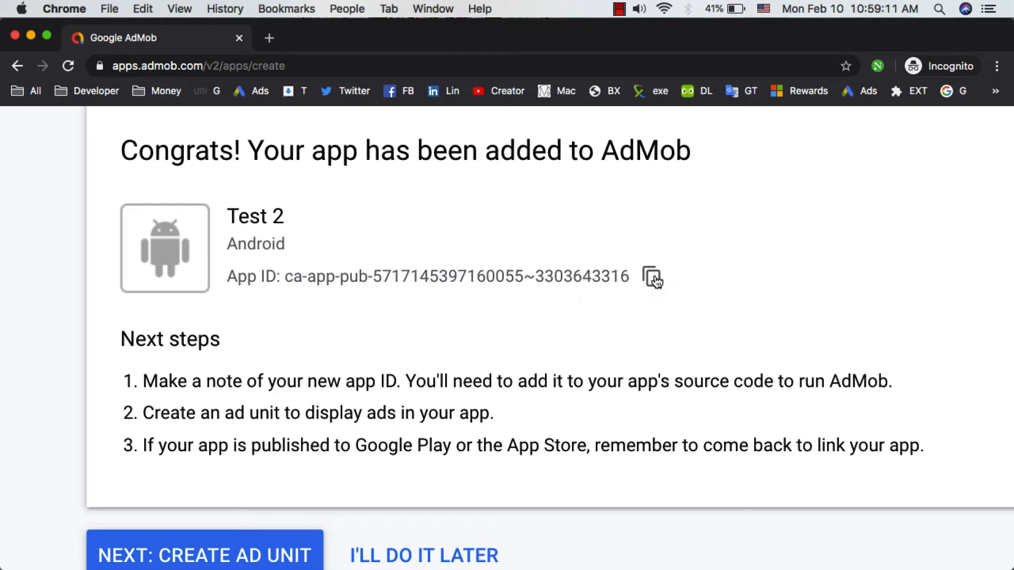
{"action": "left_click_drag", "start_coordinate": [628, 275], "coordinate": [284, 283]}
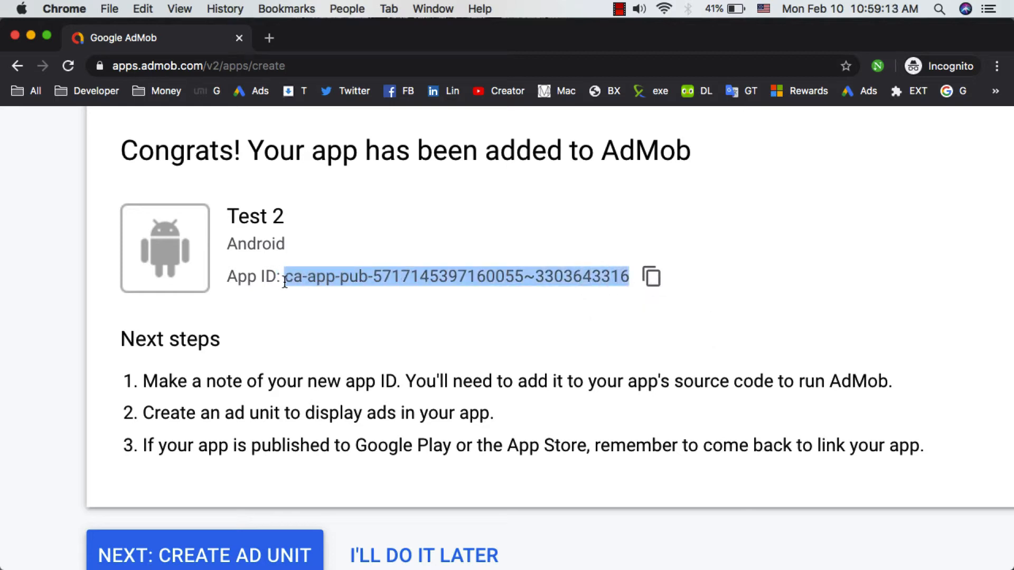
{"action": "right_click", "coordinate": [305, 279]}
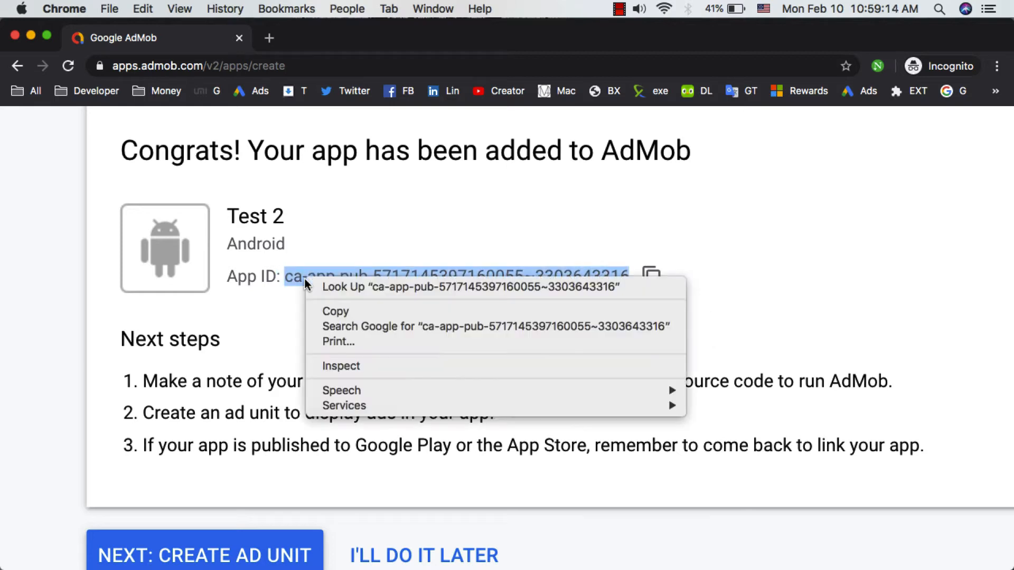
{"action": "left_click", "coordinate": [343, 312]}
{"action": "scroll", "coordinate": [434, 293], "scroll_direction": "down", "scroll_amount": 5, "text": "ctrl"}
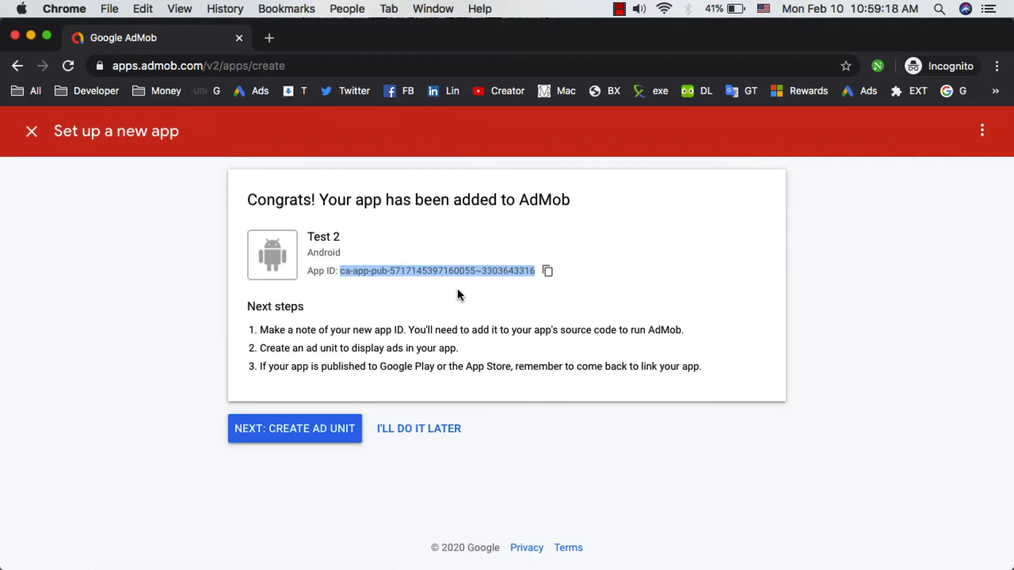
Switch to Buildbox and paste the copied ID as the App ID of the Android AdMob entry.
{"action": "key", "text": "ctrl+Right"}
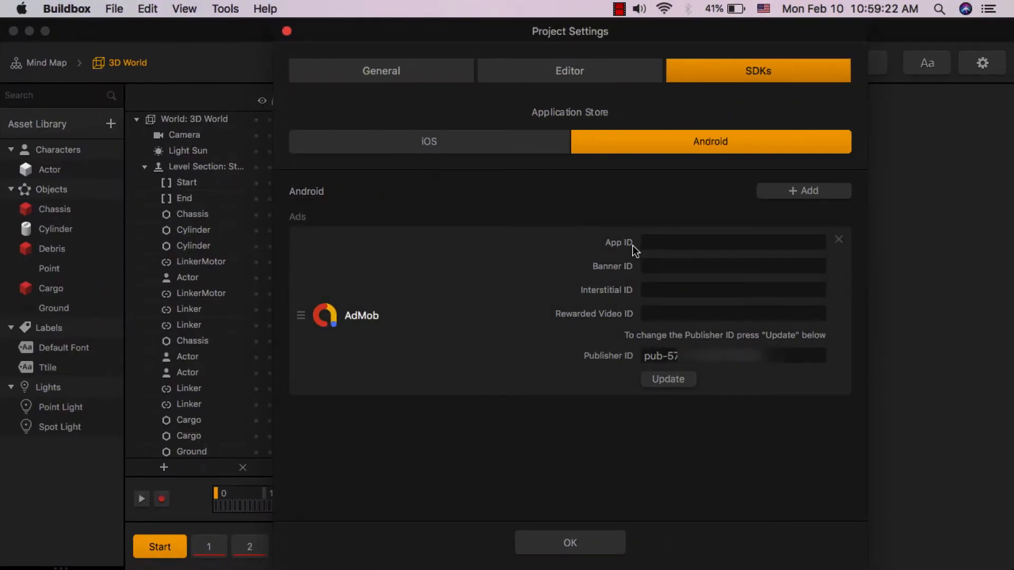
{"action": "left_click", "coordinate": [670, 242]}
{"action": "right_click", "coordinate": [674, 242]}
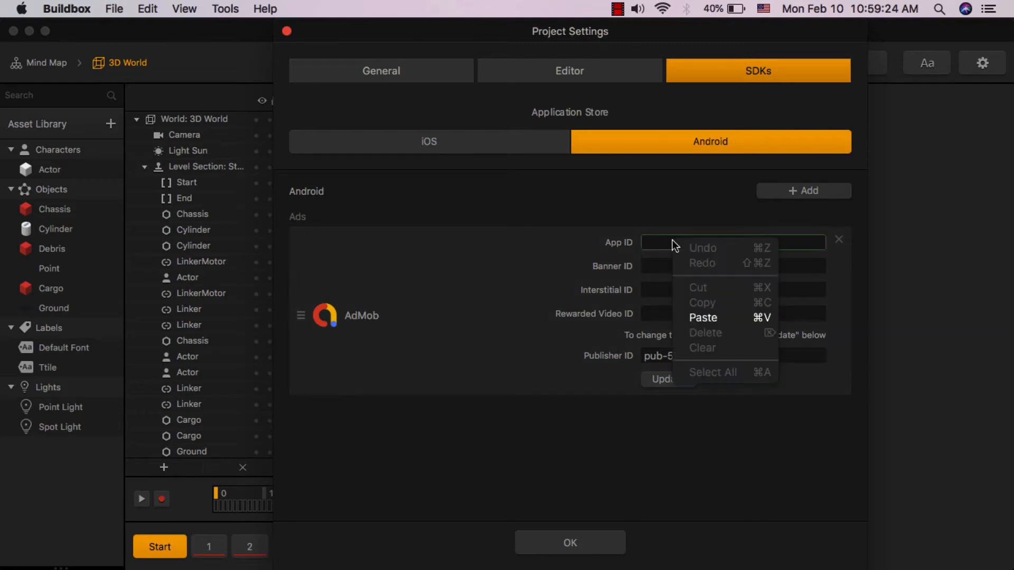
{"action": "left_click", "coordinate": [703, 317]}
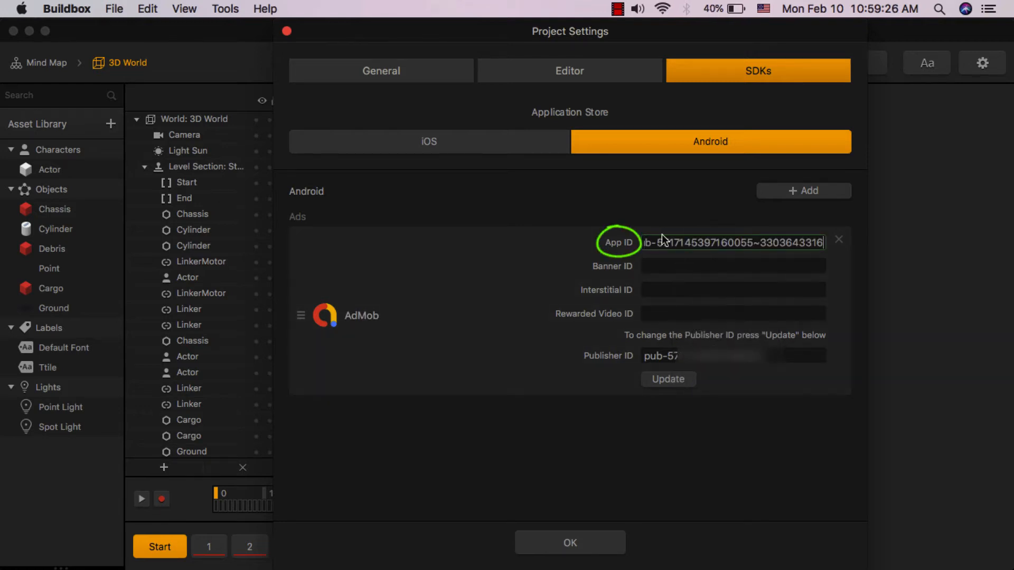
{"action": "left_click", "coordinate": [644, 265]}
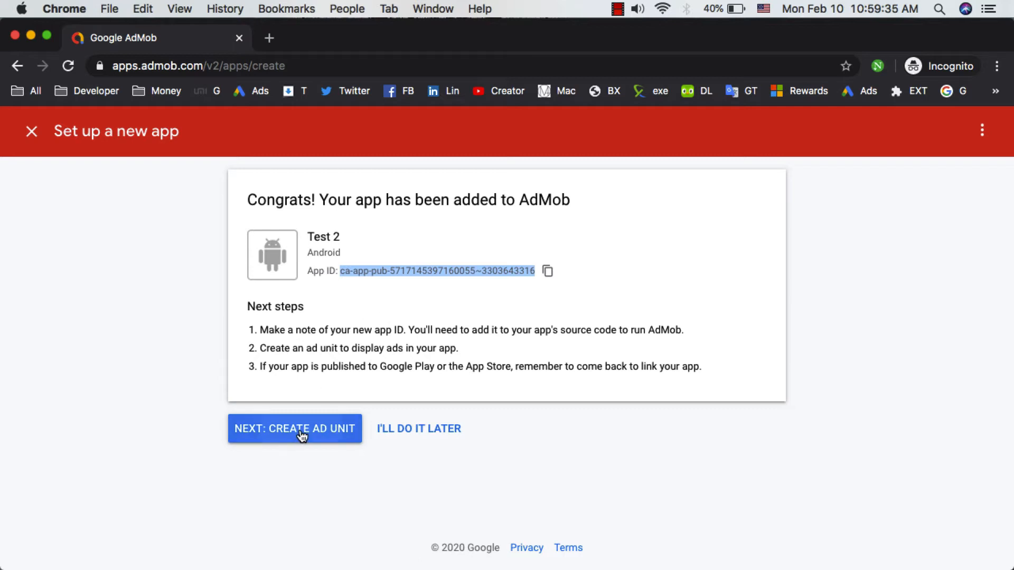
Create a banner ad unit named Ads for the Test 2 app in AdMob.
{"action": "left_click", "coordinate": [303, 430]}
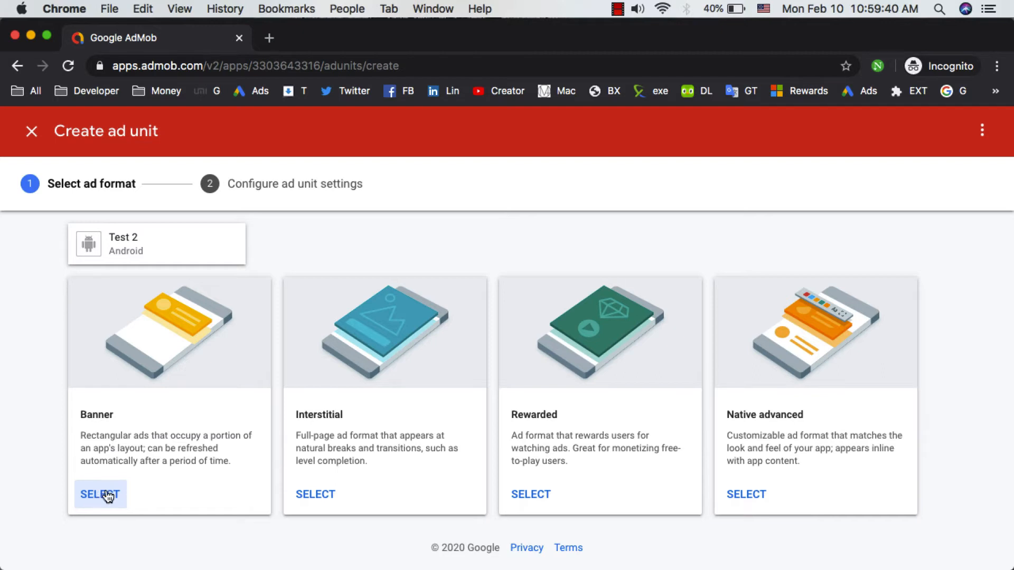
{"action": "left_click", "coordinate": [108, 494]}
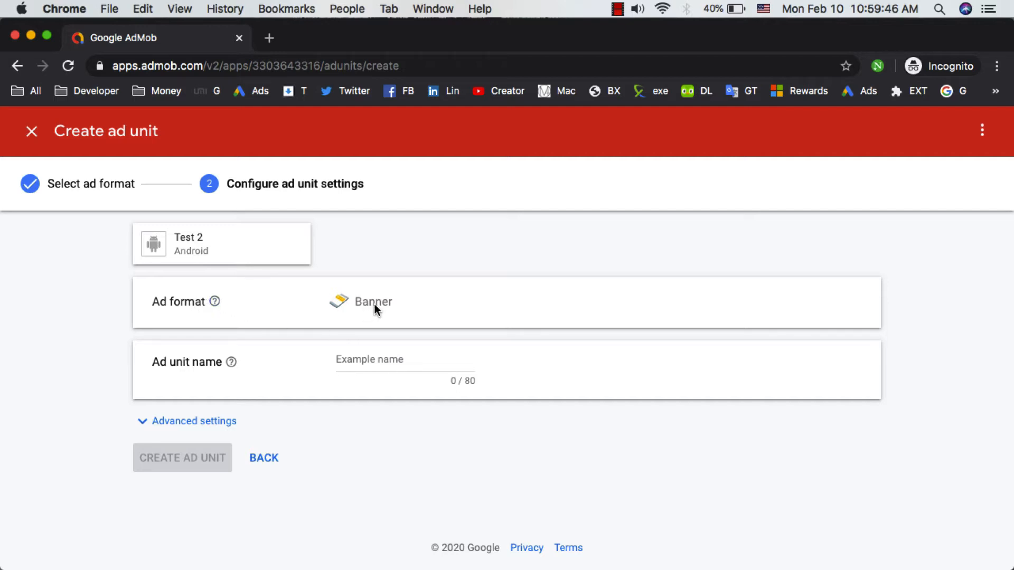
{"action": "left_click", "coordinate": [386, 358]}
{"action": "type", "text": "Ads"}
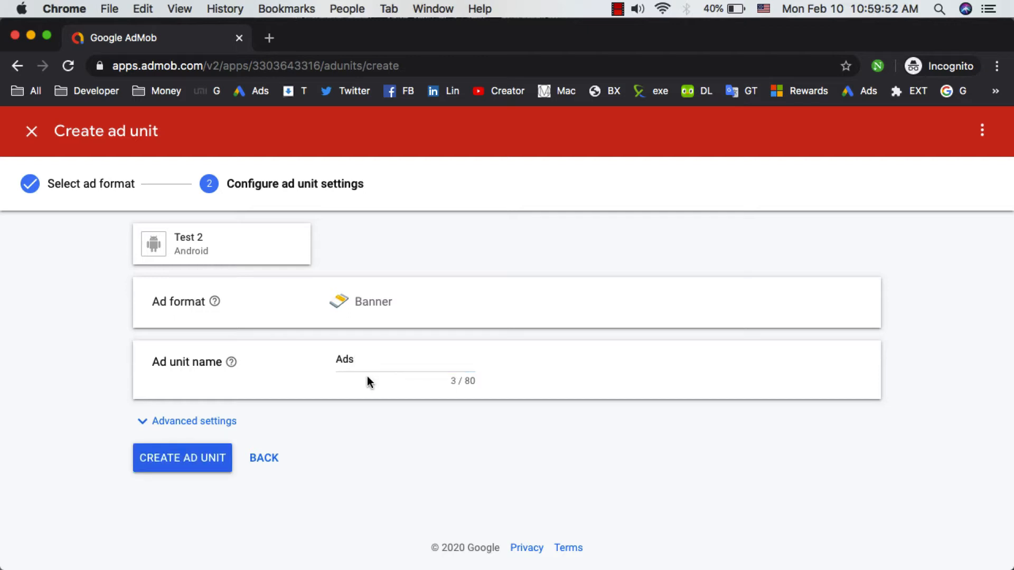
{"action": "left_click", "coordinate": [198, 460]}
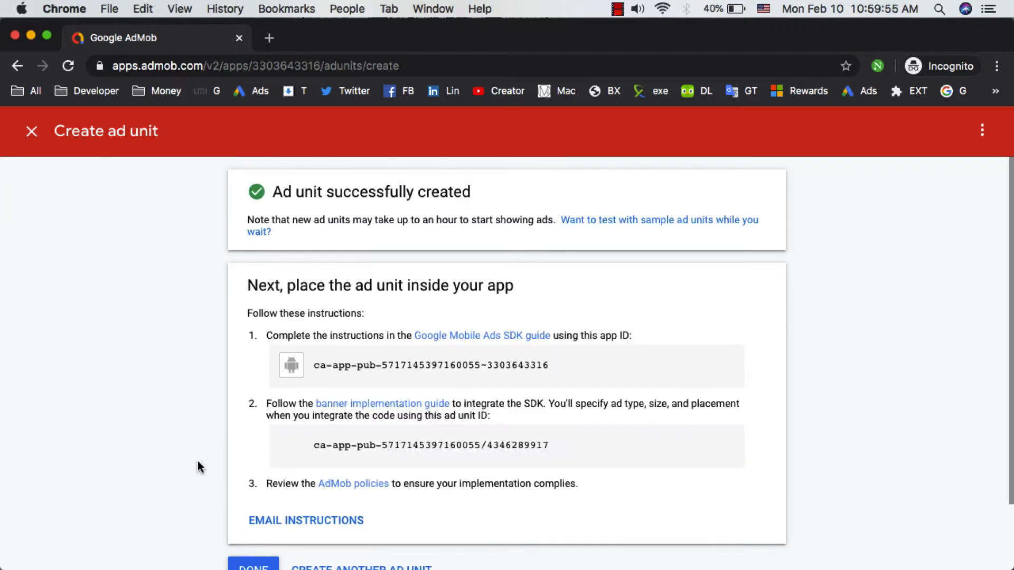
Copy the ad unit ID of the new banner ad unit, not the app ID.
{"action": "scroll", "coordinate": [439, 371], "scroll_direction": "down", "scroll_amount": 2}
{"action": "scroll", "coordinate": [439, 372], "scroll_direction": "down", "scroll_amount": 1}
{"action": "scroll", "coordinate": [439, 372], "scroll_direction": "up", "scroll_amount": 5, "text": "ctrl"}
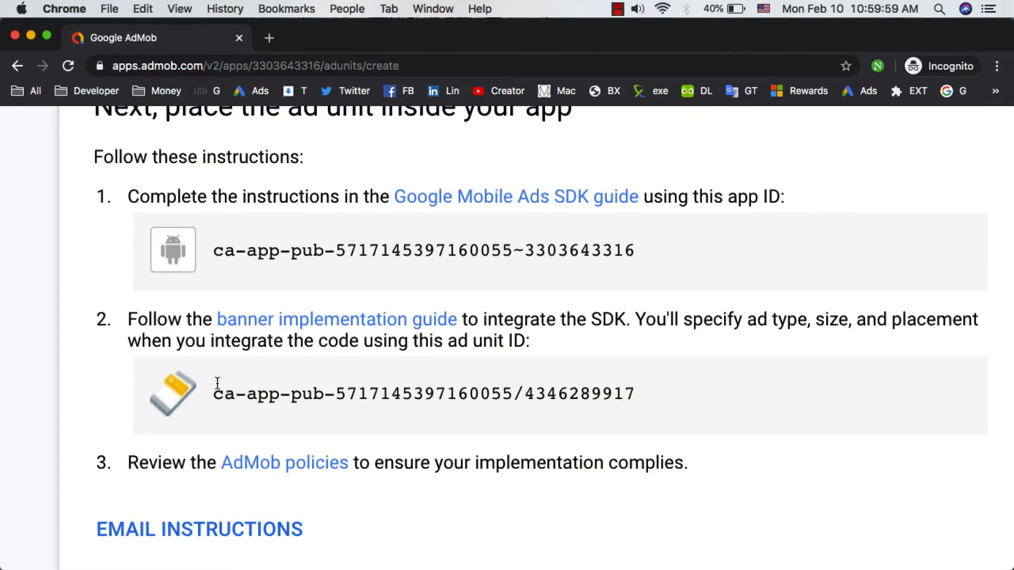
{"action": "left_click_drag", "start_coordinate": [217, 390], "coordinate": [632, 402]}
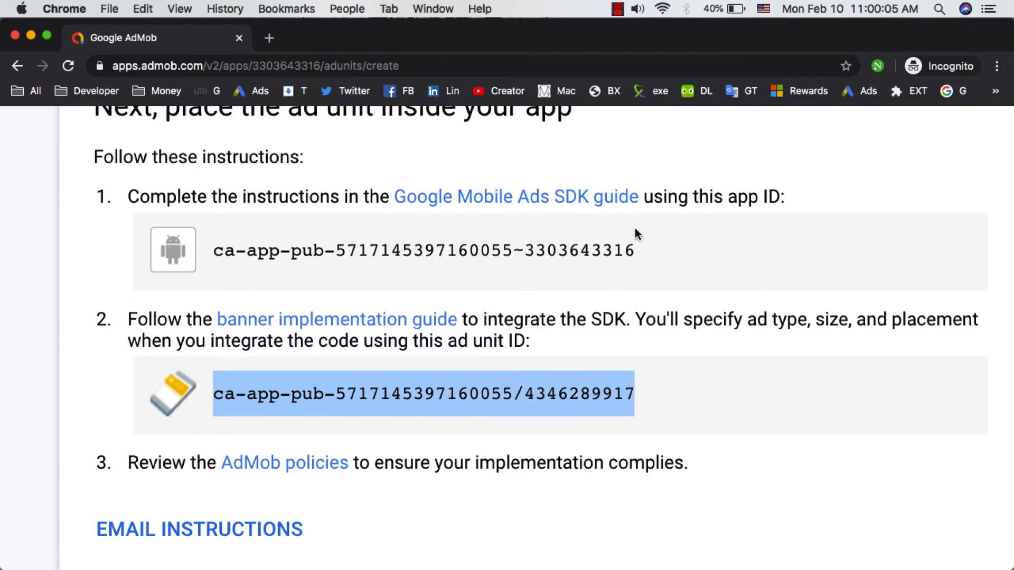
{"action": "left_click_drag", "start_coordinate": [727, 197], "coordinate": [781, 198]}
{"action": "left_click", "coordinate": [643, 397]}
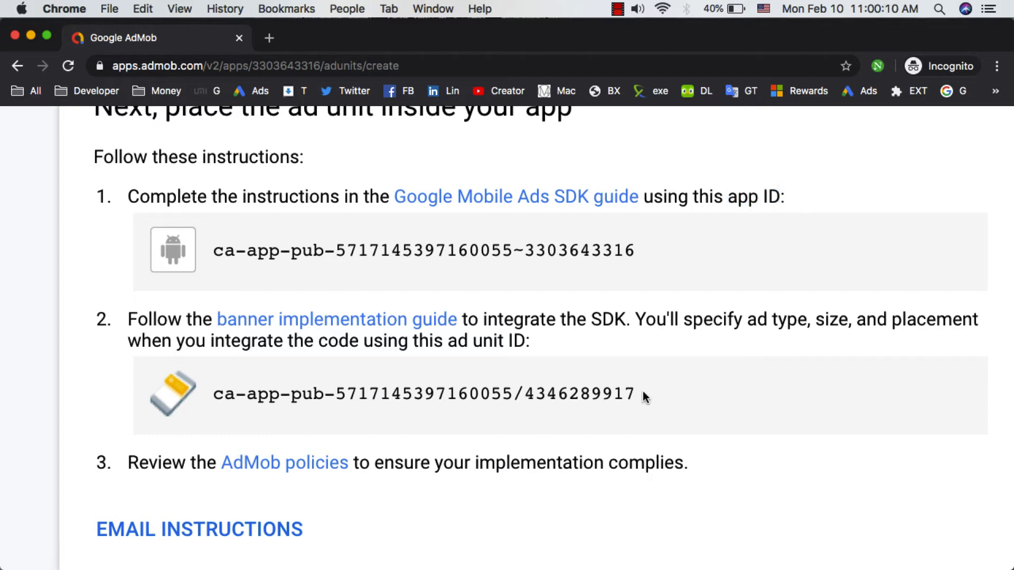
{"action": "left_click_drag", "start_coordinate": [449, 341], "coordinate": [526, 341]}
{"action": "left_click_drag", "start_coordinate": [214, 395], "coordinate": [641, 404]}
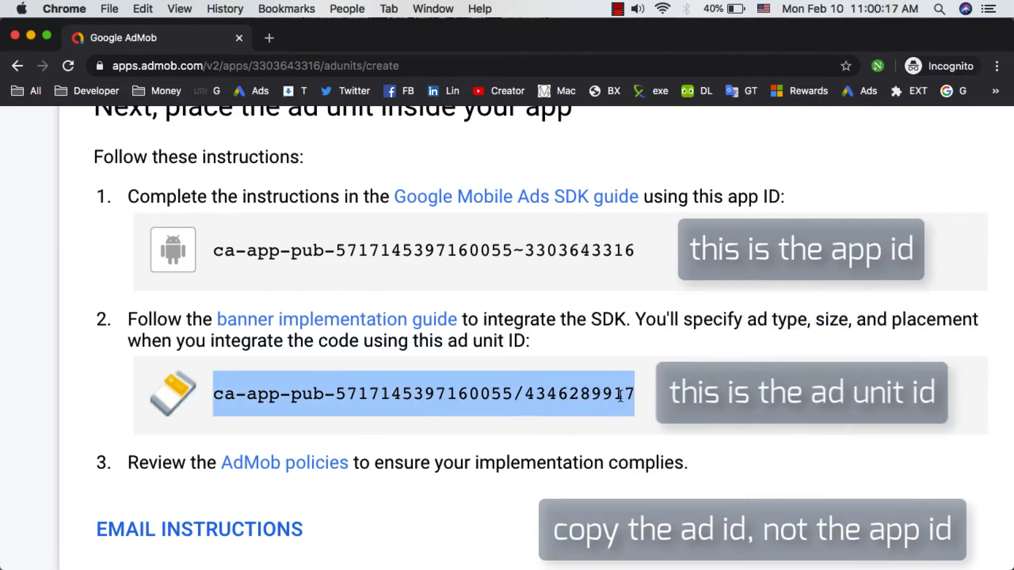
{"action": "right_click", "coordinate": [622, 395]}
{"action": "left_click", "coordinate": [658, 426]}
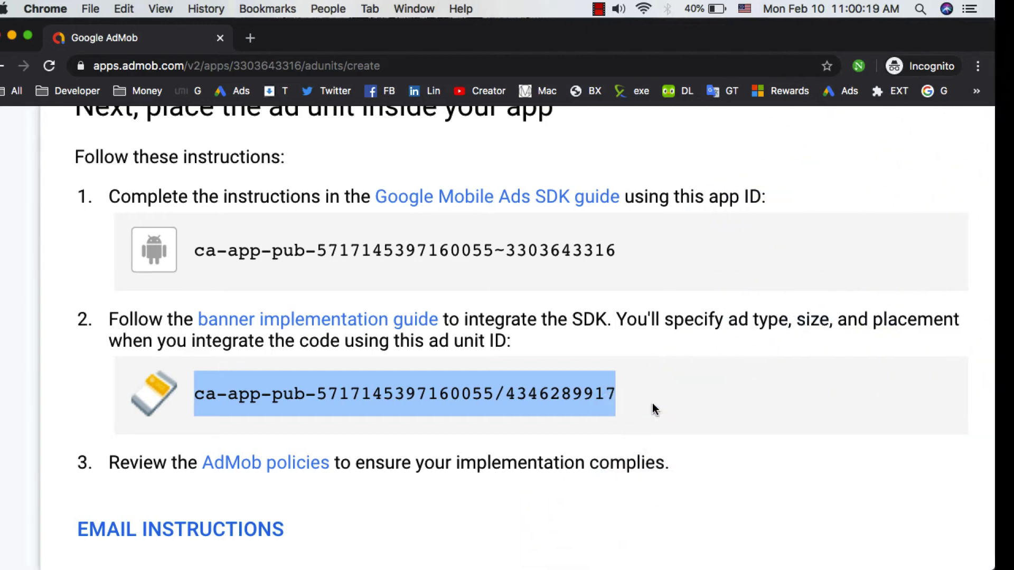
Switch to Buildbox and paste the copied ad unit ID as the Banner ID of the Android AdMob entry.
{"action": "key", "text": "ctrl+Right"}
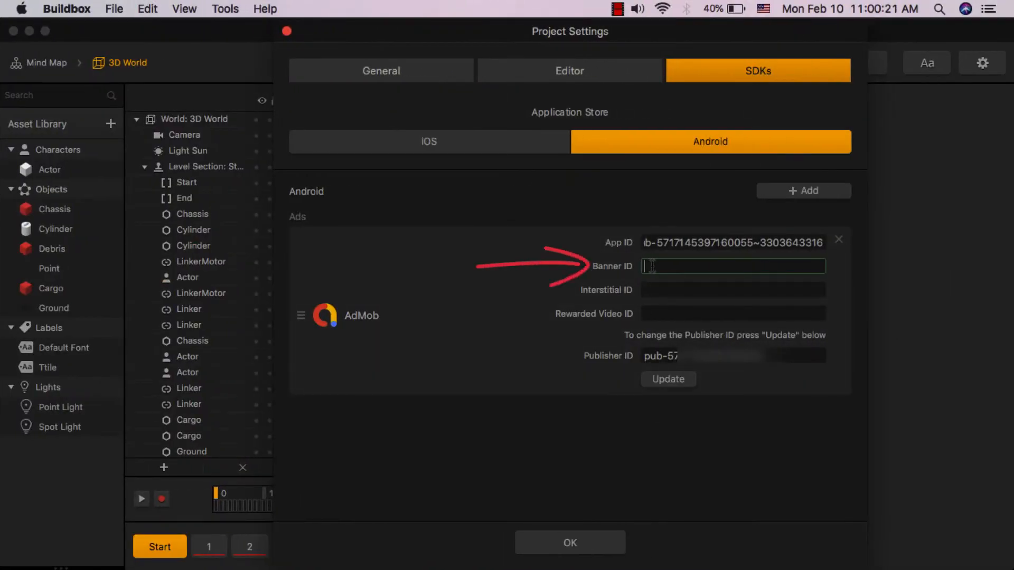
{"action": "right_click", "coordinate": [653, 267]}
{"action": "left_click", "coordinate": [684, 344]}
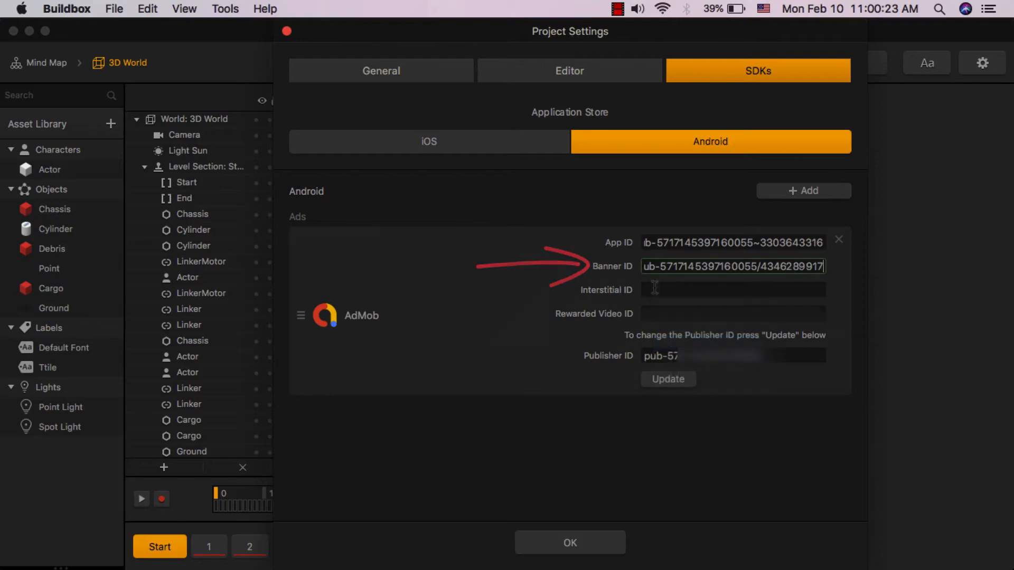
{"action": "left_click", "coordinate": [645, 290]}
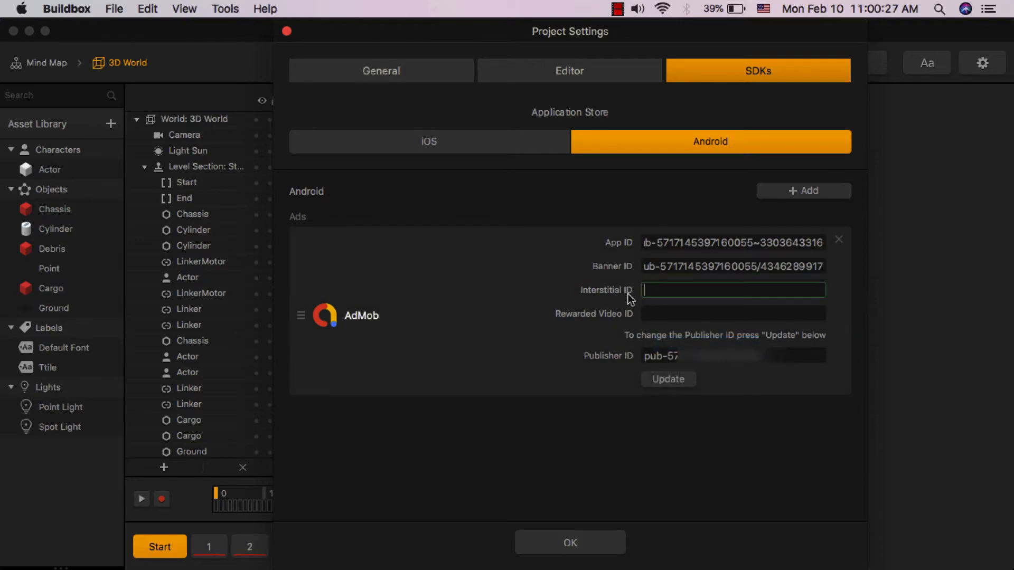
Switch back to AdMob in Chrome and create an interstitial ad unit named Ads 2 for the Test 2 app.
{"action": "key", "text": "ctrl+Left"}
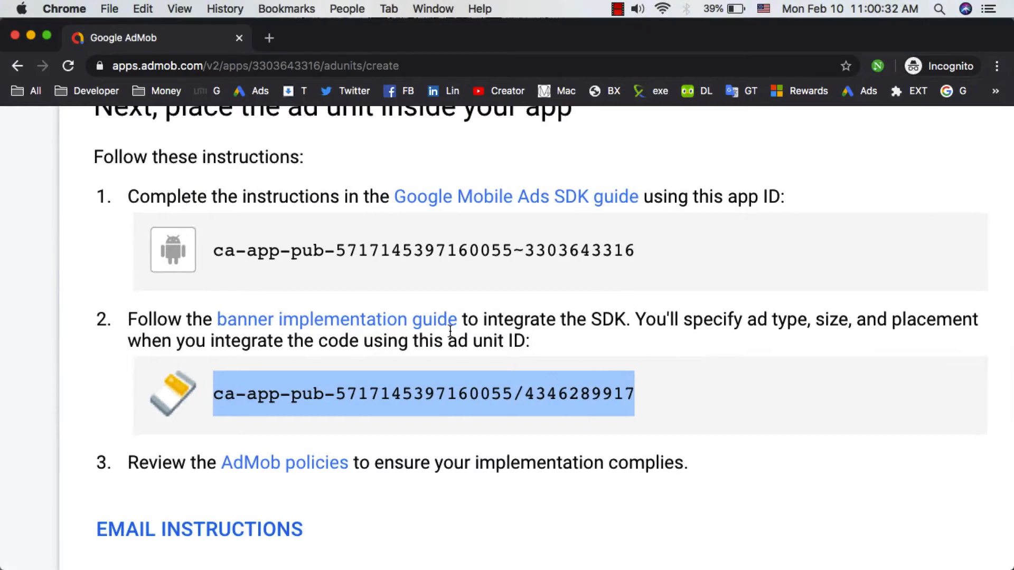
{"action": "scroll", "coordinate": [401, 392], "scroll_direction": "down", "scroll_amount": 5, "text": "ctrl"}
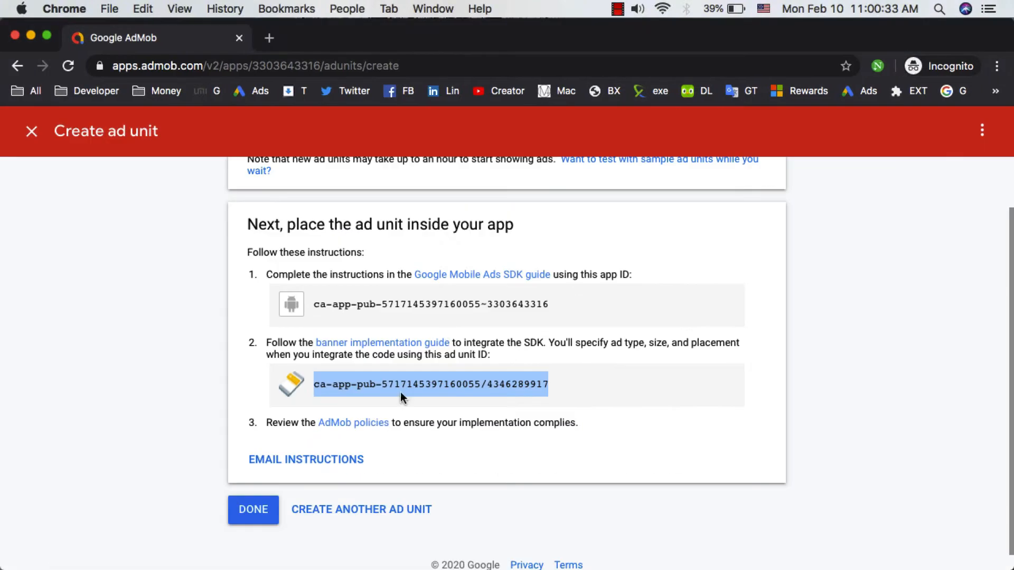
{"action": "left_click", "coordinate": [384, 522]}
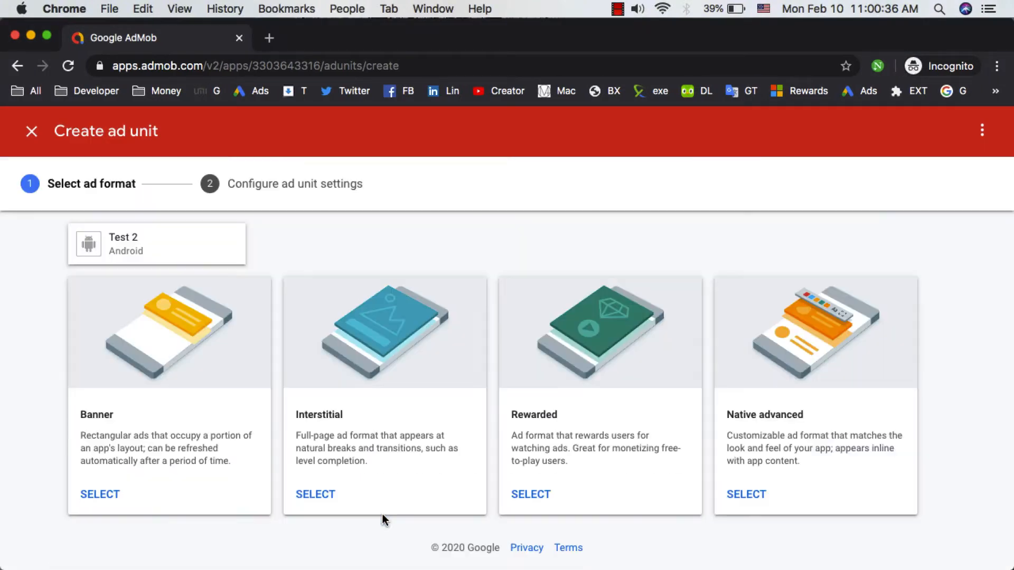
{"action": "left_click", "coordinate": [317, 494]}
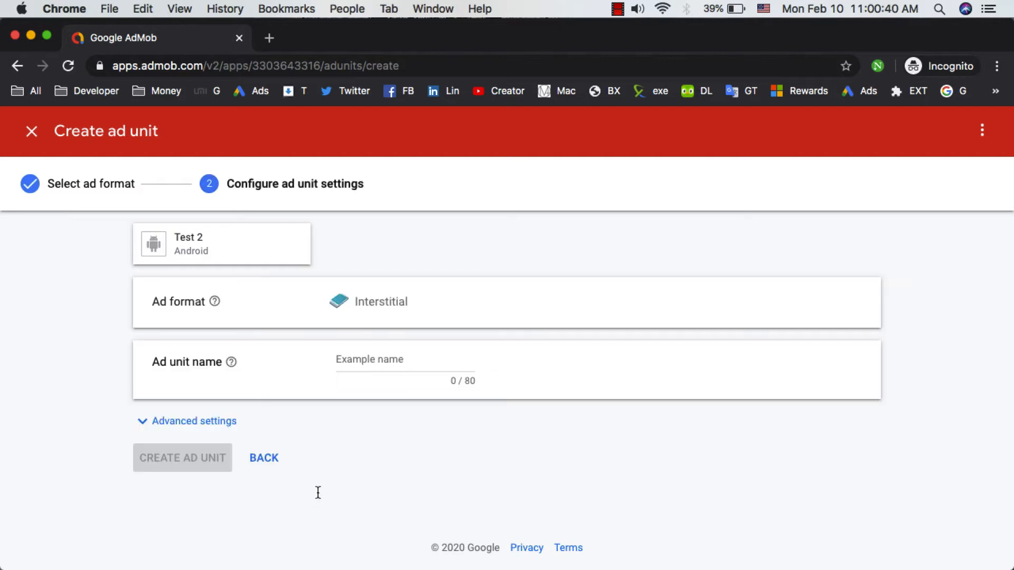
{"action": "left_click", "coordinate": [400, 366]}
{"action": "type", "text": "Ads 2"}
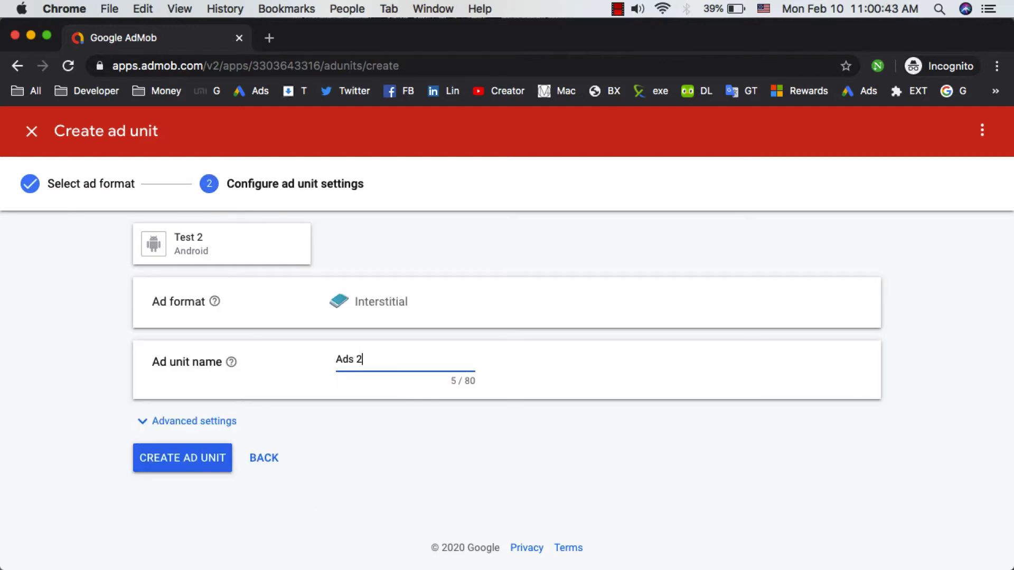
{"action": "left_click", "coordinate": [205, 458]}
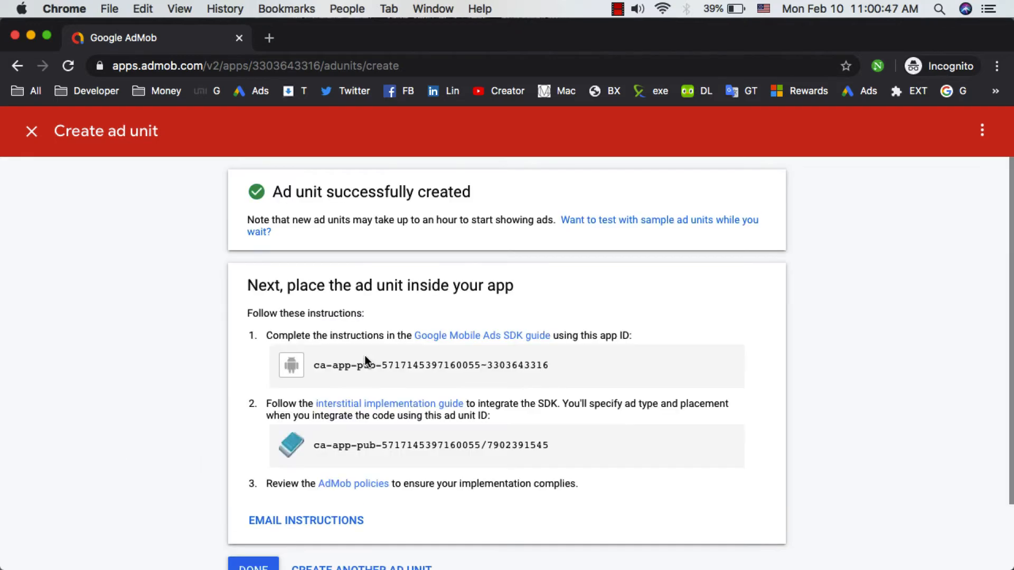
Copy the ad unit ID of the new interstitial ad unit.
{"action": "scroll", "coordinate": [364, 356], "scroll_direction": "down", "scroll_amount": 2}
{"action": "scroll", "coordinate": [365, 356], "scroll_direction": "up", "scroll_amount": 5, "text": "ctrl"}
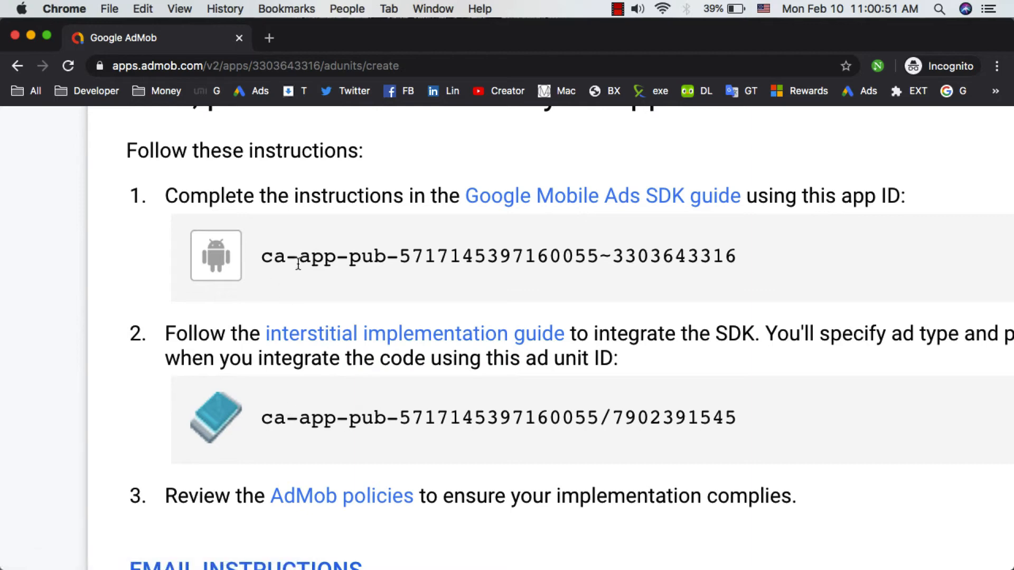
{"action": "left_click_drag", "start_coordinate": [263, 418], "coordinate": [725, 416]}
{"action": "key", "text": "ctrl+c"}
{"action": "right_click", "coordinate": [725, 415]}
{"action": "left_click", "coordinate": [616, 452]}
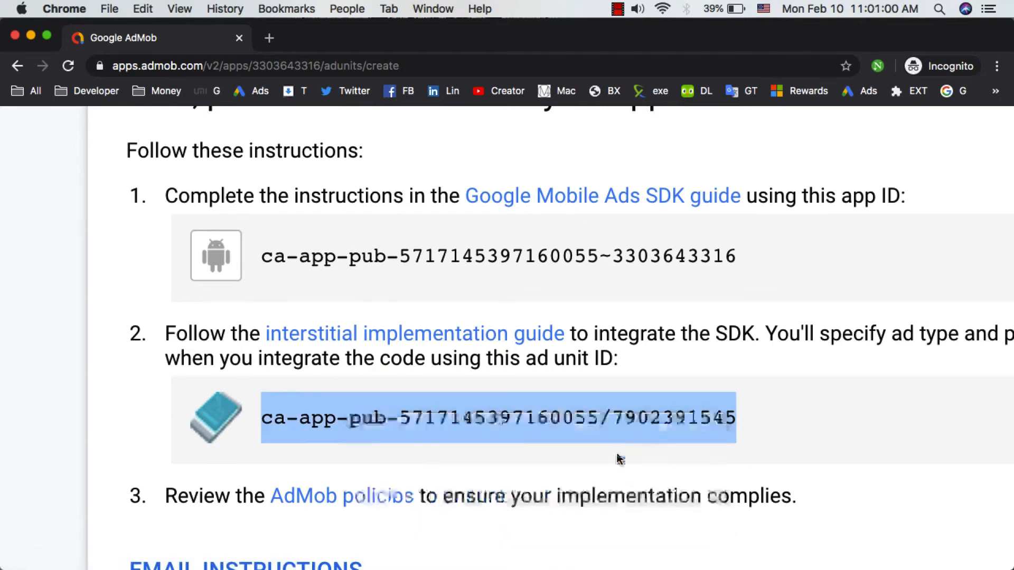
Switch to Buildbox and paste the copied ad unit ID as the Interstitial ID of the Android AdMob entry.
{"action": "key", "text": "ctrl+Right"}
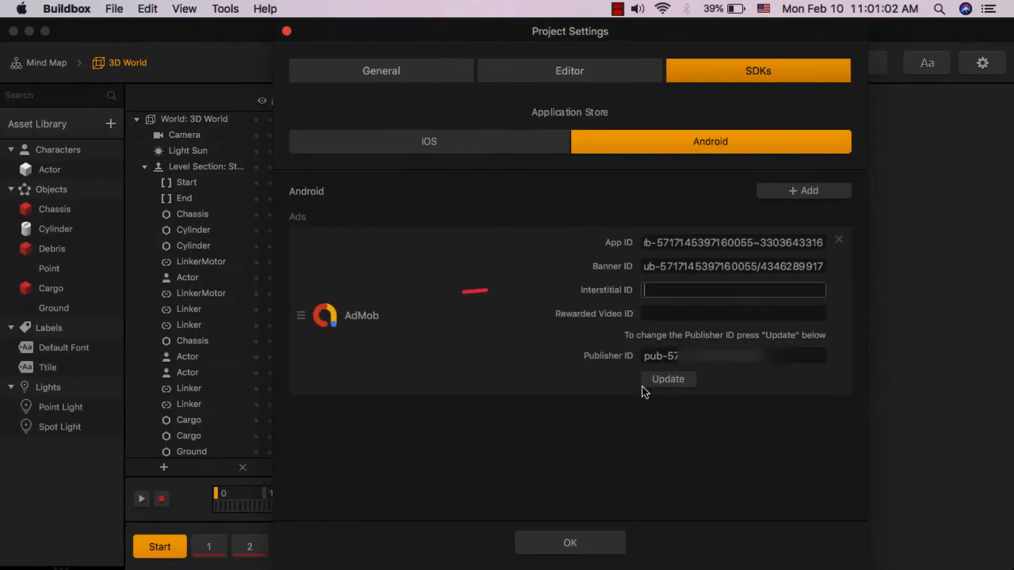
{"action": "right_click", "coordinate": [653, 292]}
{"action": "left_click", "coordinate": [681, 369]}
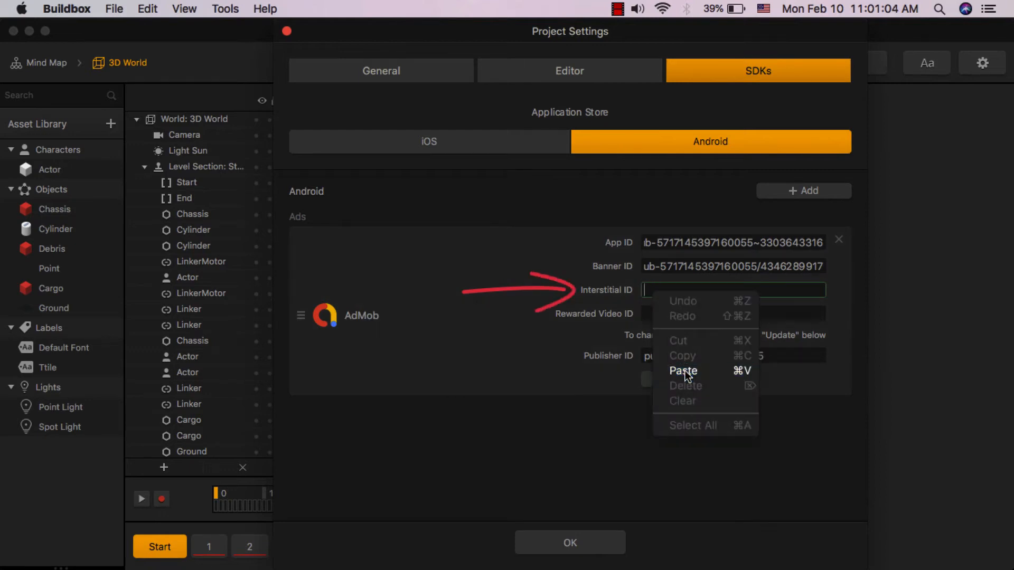
{"action": "left_click", "coordinate": [644, 315]}
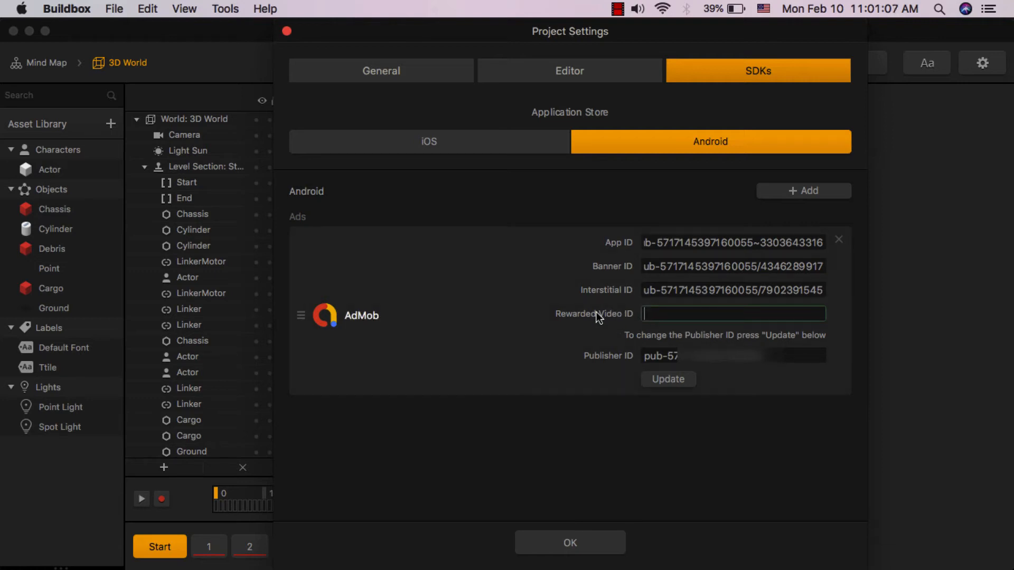
Return to AdMob in Chrome and start another ad unit for Test 2, with the Rewarded format and the name Ads 3.
{"action": "key", "text": "ctrl+Left"}
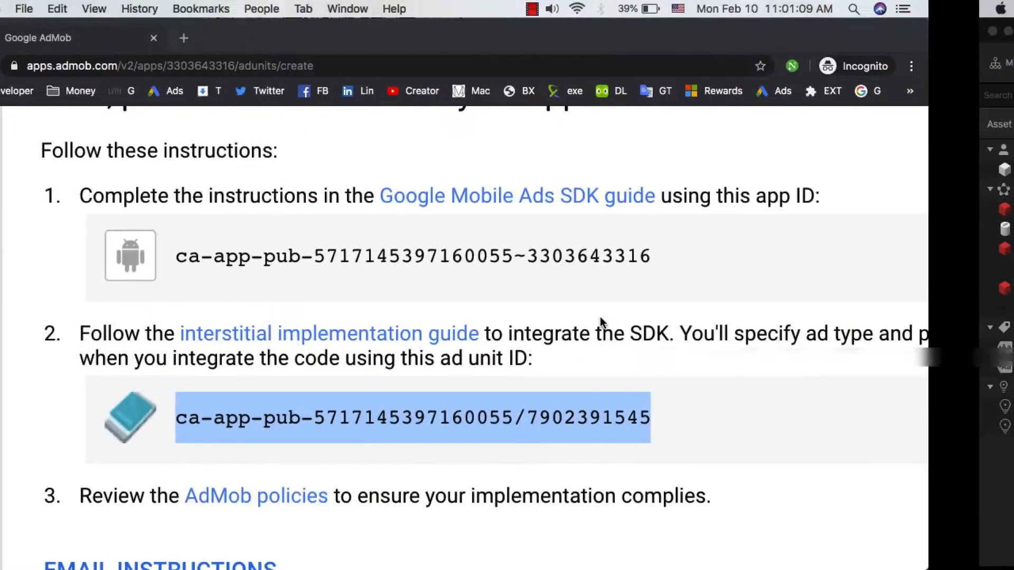
{"action": "scroll", "coordinate": [601, 317], "scroll_direction": "down", "scroll_amount": 5, "text": "ctrl"}
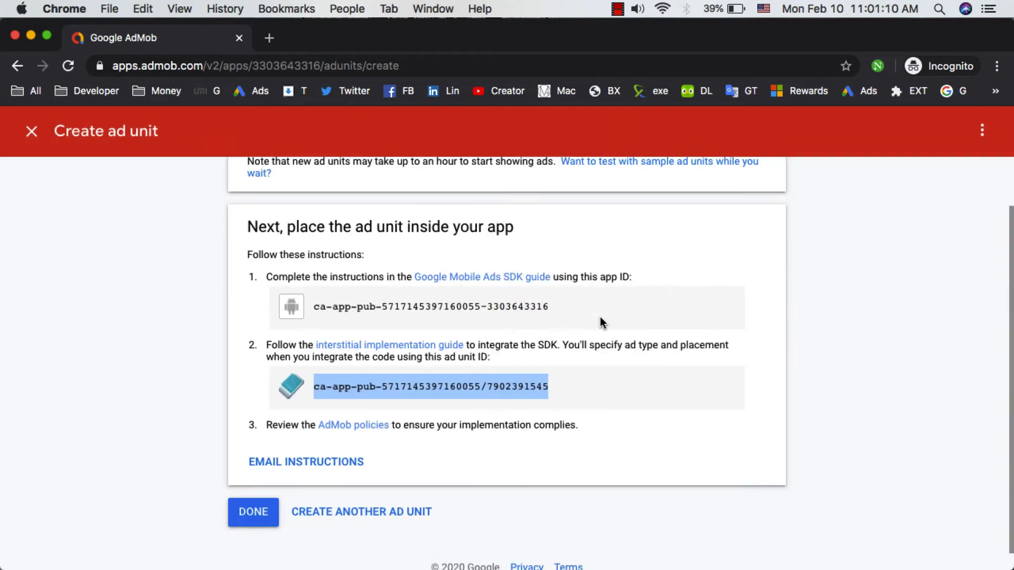
{"action": "left_click", "coordinate": [376, 513]}
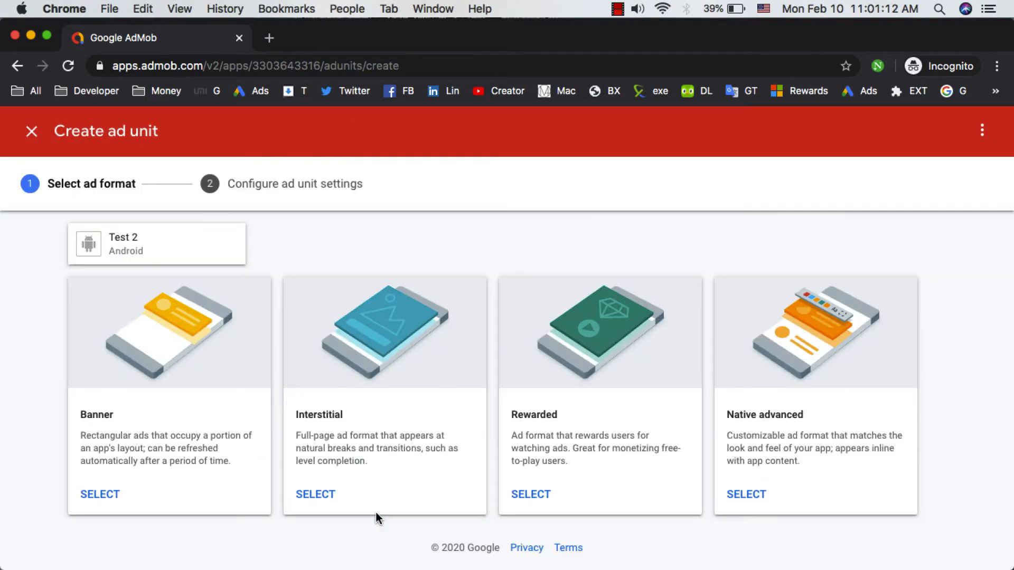
{"action": "left_click", "coordinate": [533, 491]}
{"action": "left_click", "coordinate": [412, 353]}
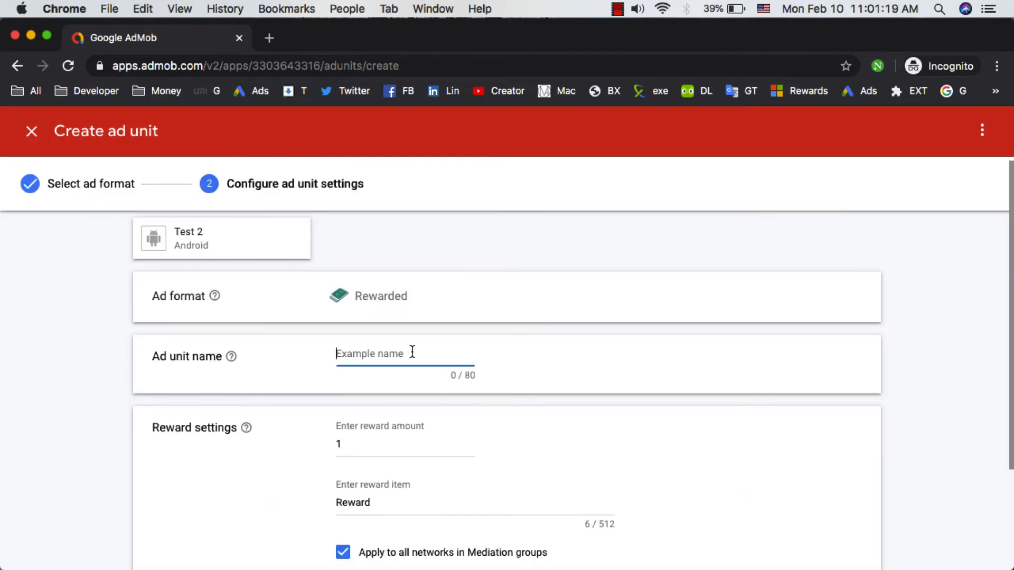
{"action": "type", "text": "Ads 3"}
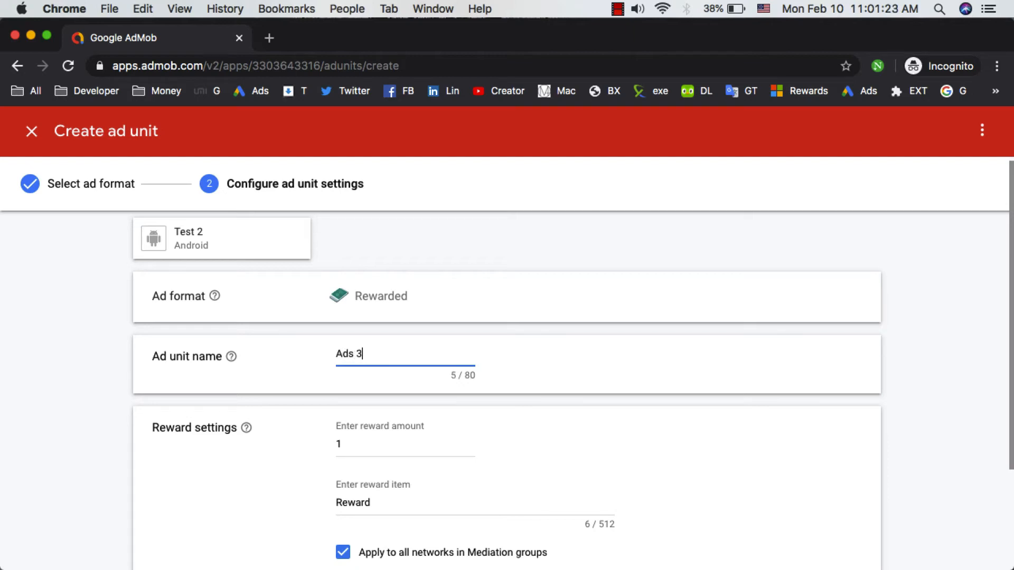
Set the reward amount to 500 and the reward item to Gems, and create the rewarded ad unit.
{"action": "scroll", "coordinate": [425, 381], "scroll_direction": "down", "scroll_amount": 5}
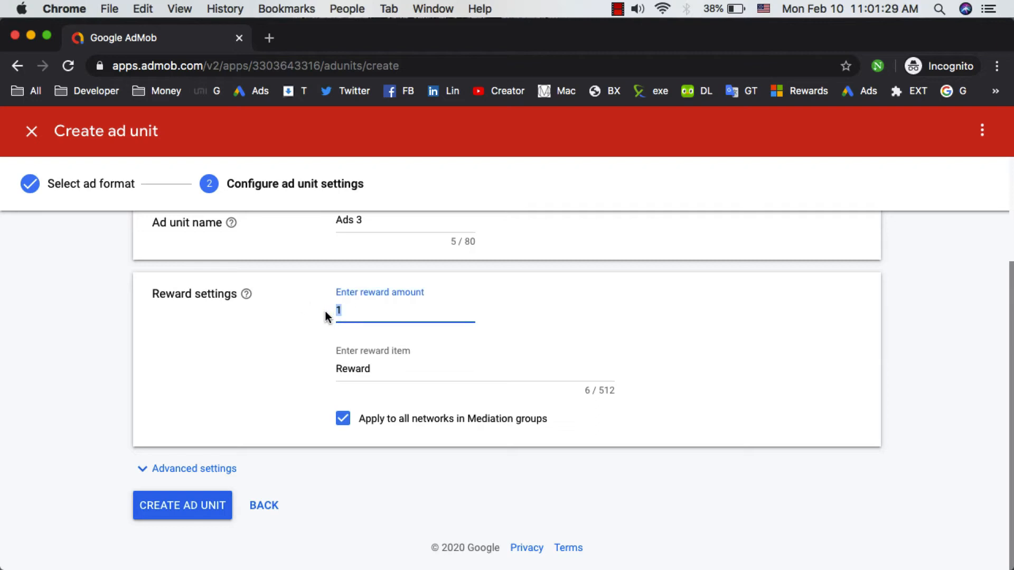
{"action": "left_click_drag", "start_coordinate": [328, 314], "coordinate": [347, 311]}
{"action": "type", "text": "500"}
{"action": "left_click", "coordinate": [510, 318]}
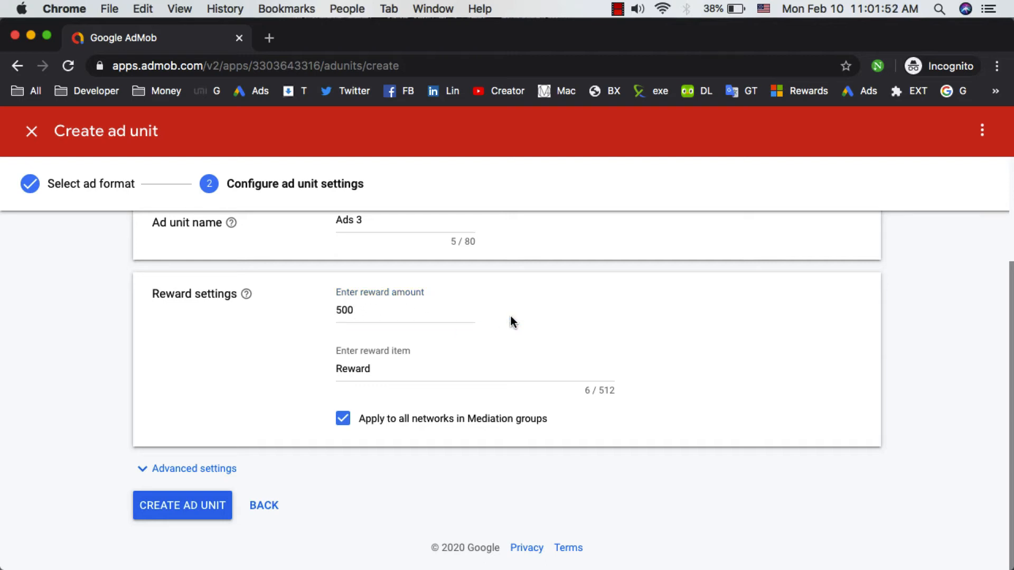
{"action": "double_click", "coordinate": [380, 369]}
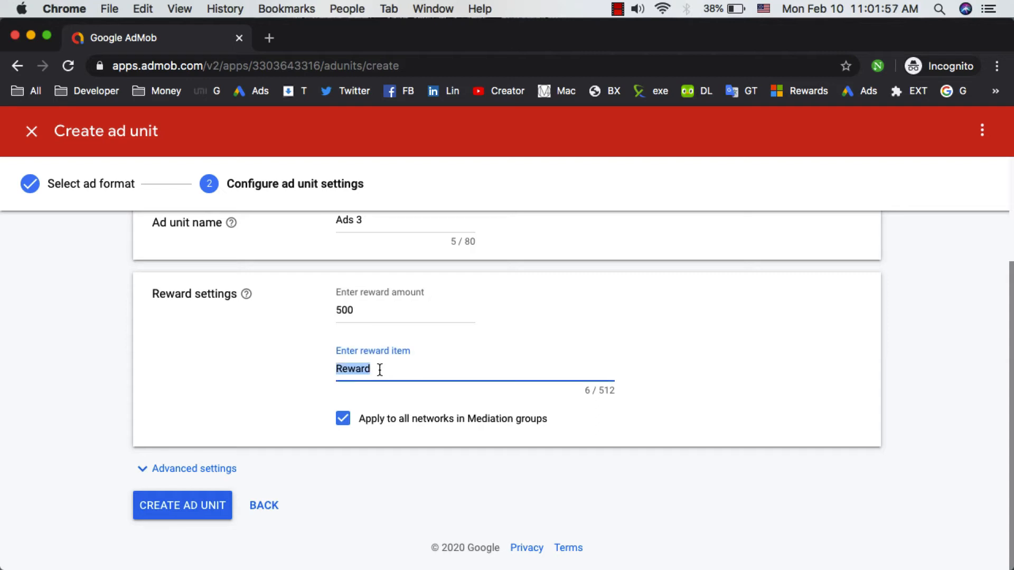
{"action": "type", "text": "Coins"}
{"action": "double_click", "coordinate": [381, 366]}
{"action": "type", "text": "Gems"}
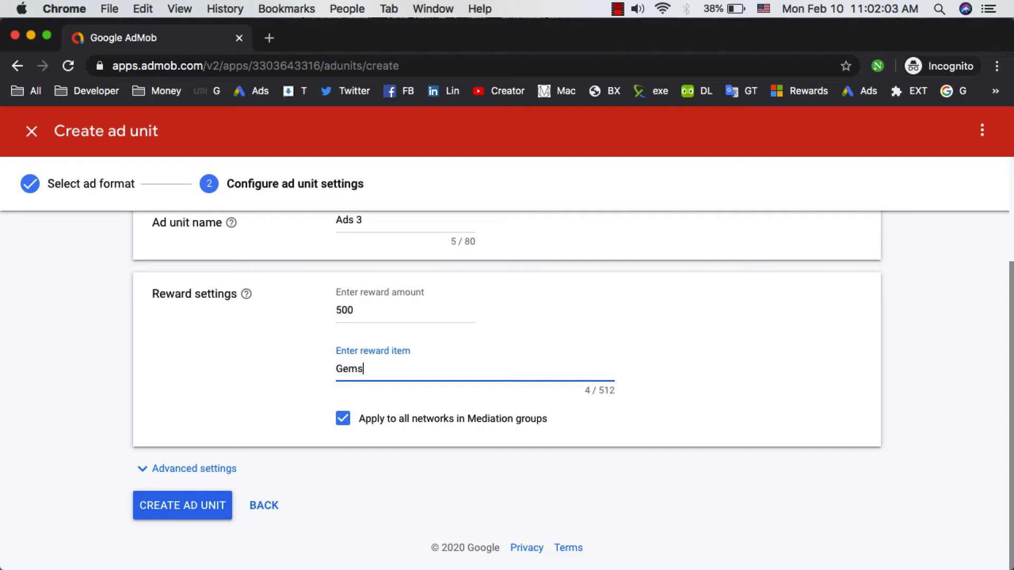
{"action": "left_click", "coordinate": [312, 370]}
{"action": "left_click", "coordinate": [189, 507]}
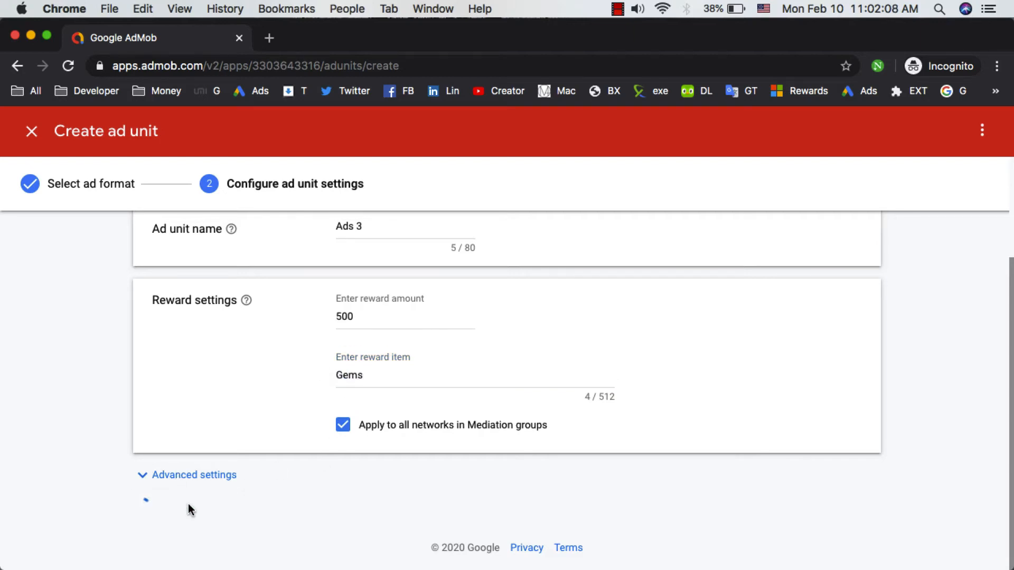
Copy the ad unit ID of the new rewarded ad unit.
{"action": "scroll", "coordinate": [373, 417], "scroll_direction": "up", "scroll_amount": 5, "text": "ctrl"}
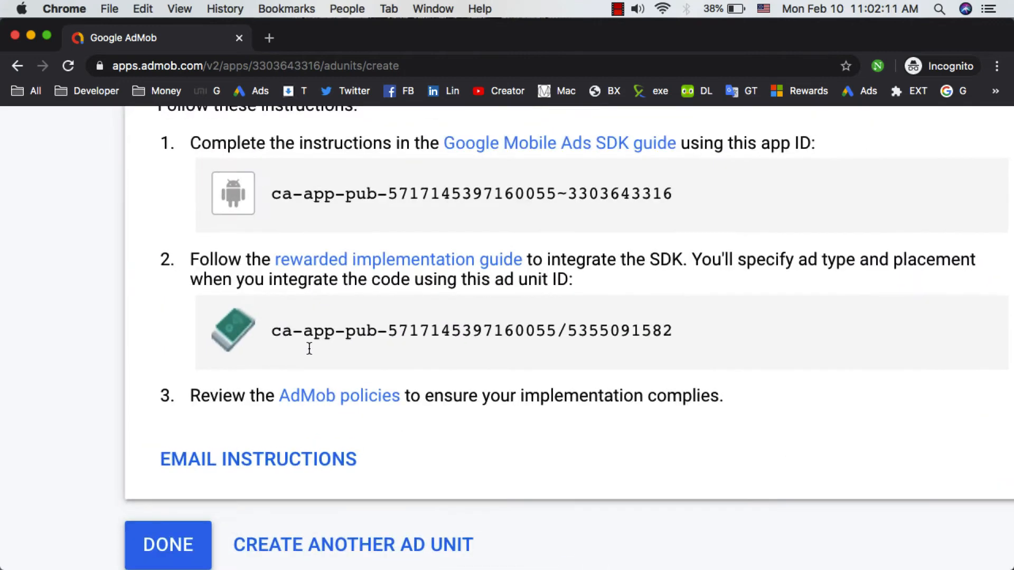
{"action": "left_click_drag", "start_coordinate": [271, 330], "coordinate": [644, 328]}
{"action": "right_click", "coordinate": [629, 330]}
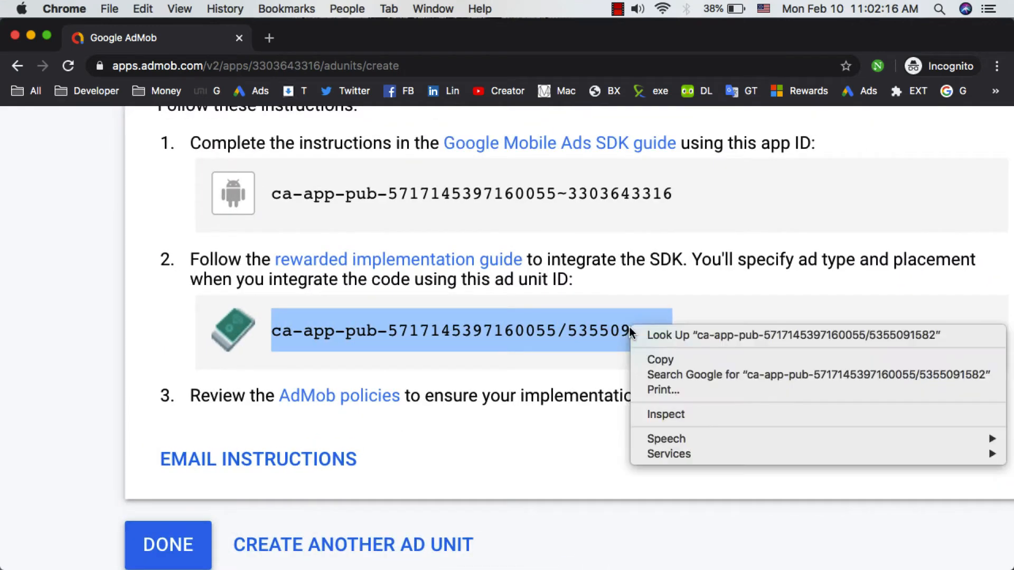
{"action": "left_click", "coordinate": [658, 361]}
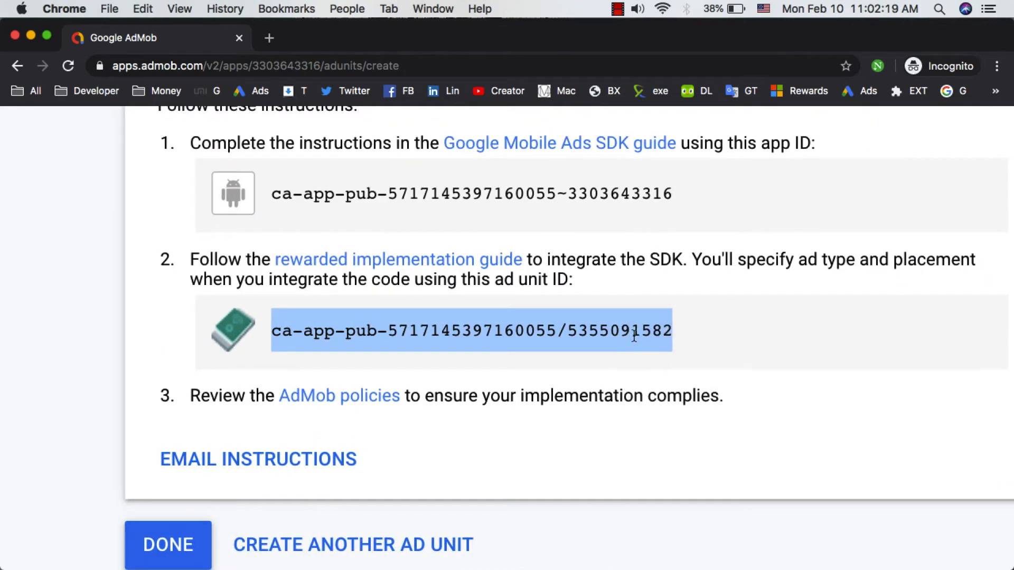
Switch to Buildbox, paste the copied ad unit ID as the AdMob Rewarded Video ID, and confirm the project settings.
{"action": "key", "text": "ctrl+Right"}
{"action": "right_click", "coordinate": [667, 314]}
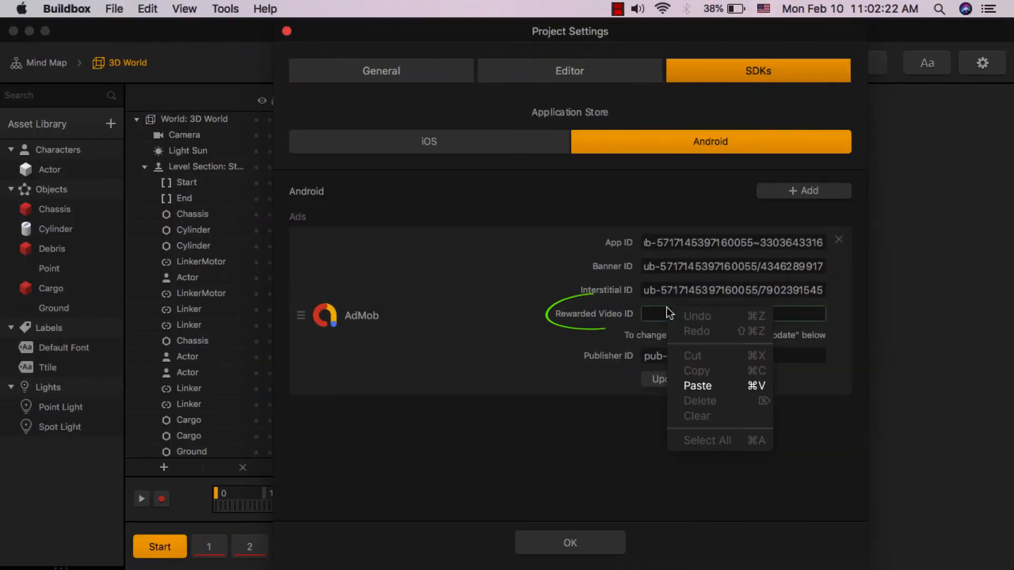
{"action": "left_click", "coordinate": [704, 386]}
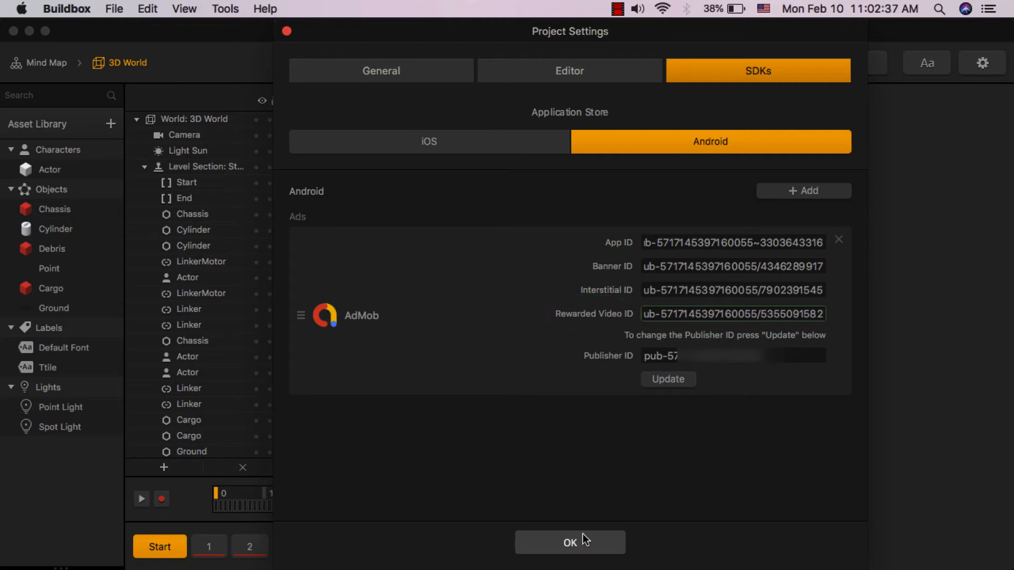
{"action": "left_click", "coordinate": [576, 537]}
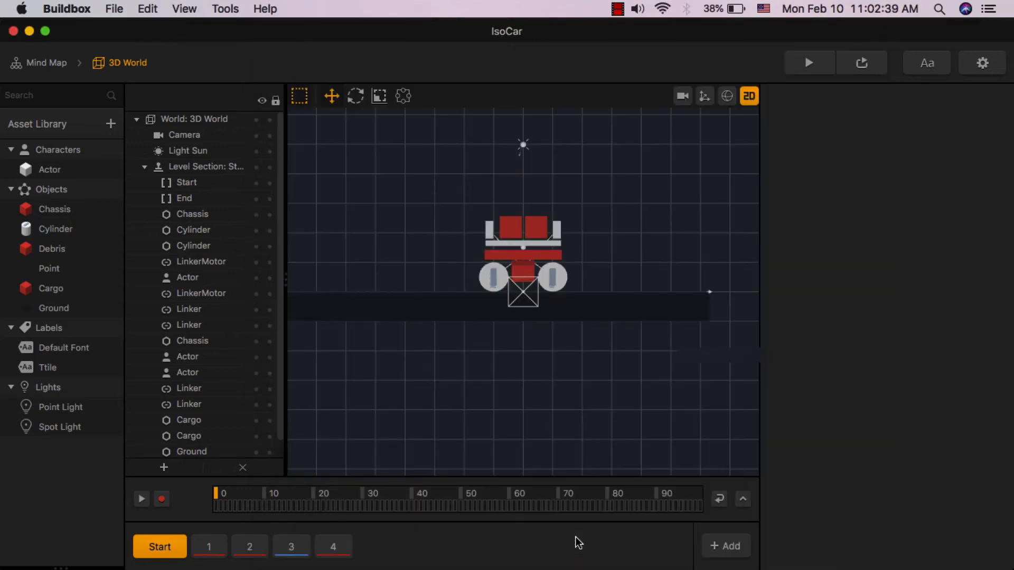
Review the AdMob IDs entered in the Android SDK project settings, and close the settings.
{"action": "left_click", "coordinate": [971, 64]}
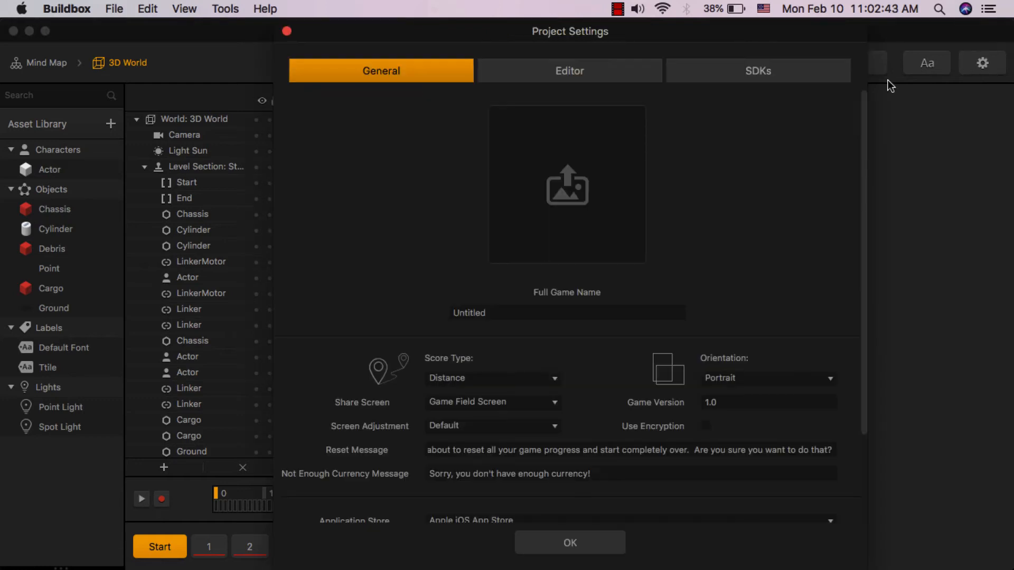
{"action": "left_click", "coordinate": [775, 72]}
{"action": "left_click", "coordinate": [718, 139]}
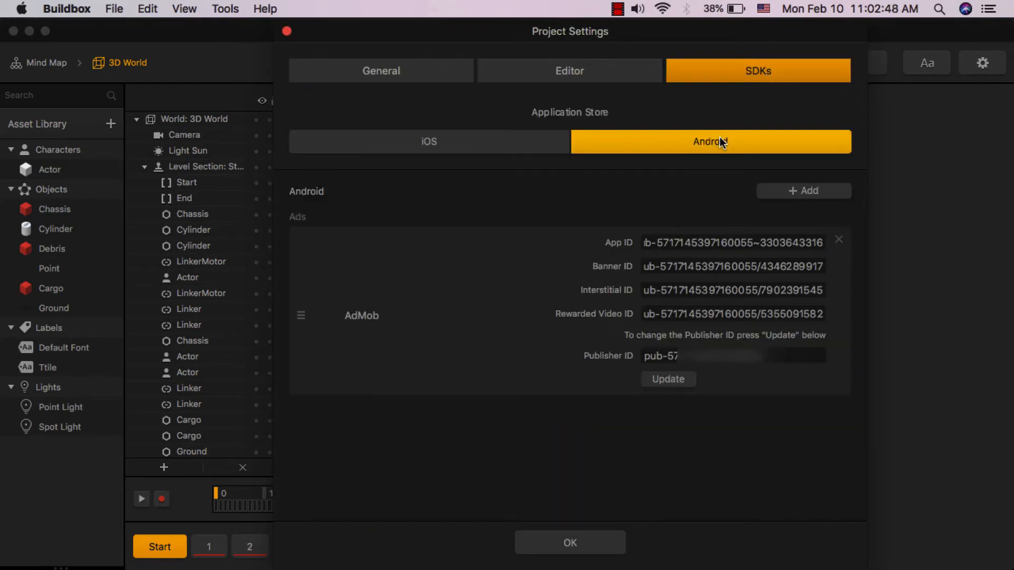
{"action": "left_click", "coordinate": [583, 544]}
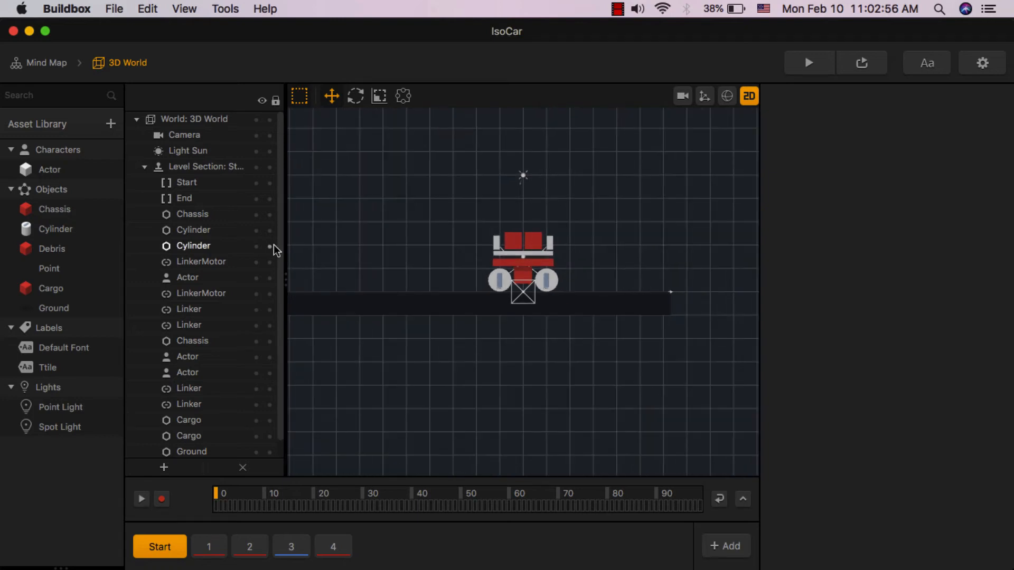
Go to the Mind Map, view the contents of the Start UI screen, and return to the Mind Map.
{"action": "left_click", "coordinate": [39, 63]}
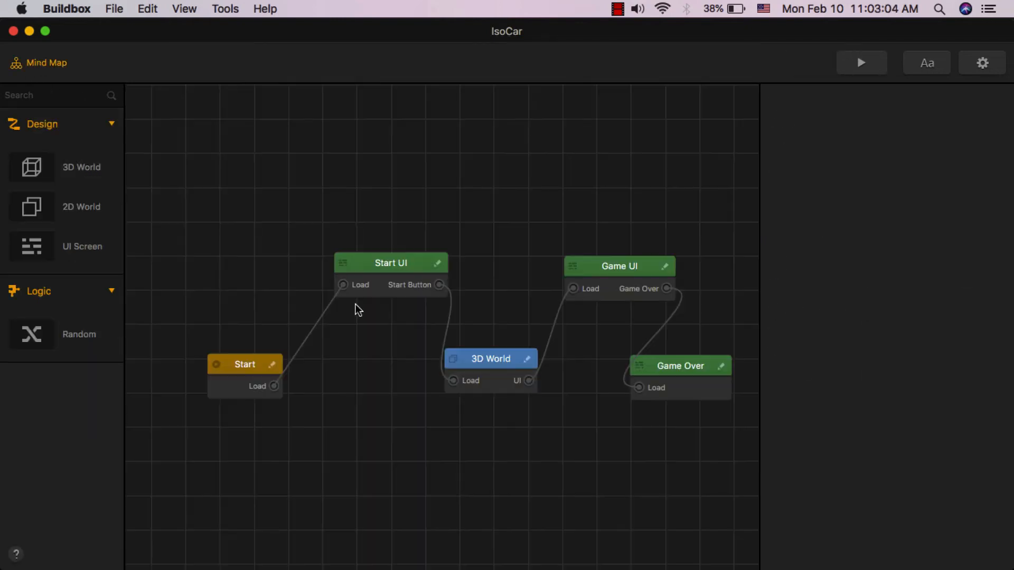
{"action": "double_click", "coordinate": [390, 264]}
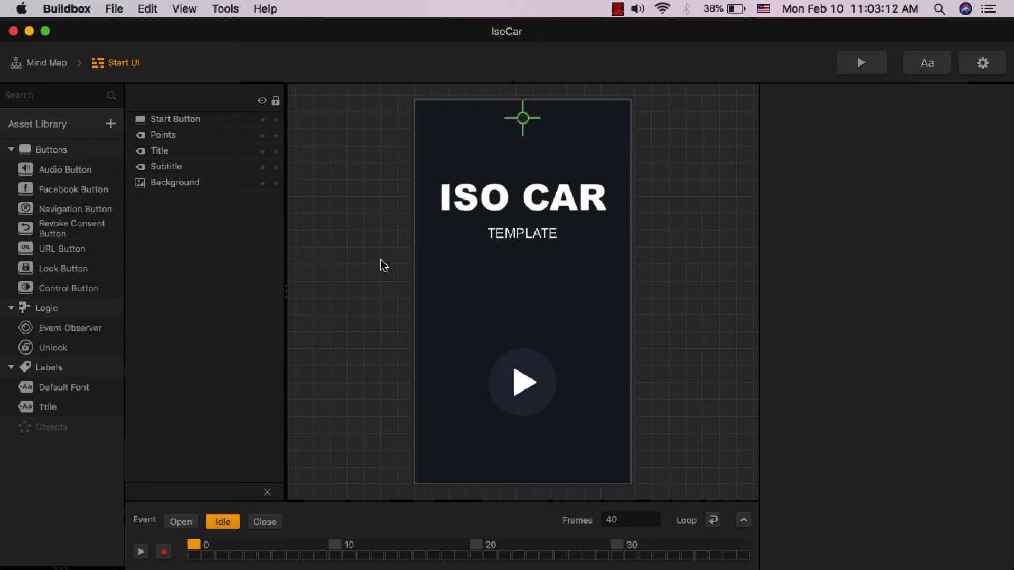
{"action": "left_click", "coordinate": [46, 64]}
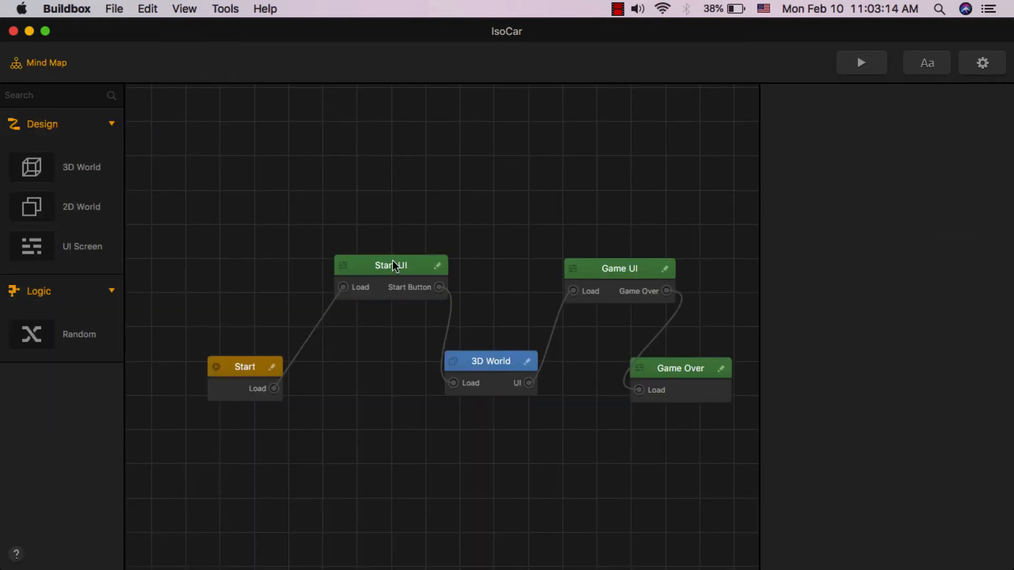
Enable the banner ad, but not the interstitial ad, for the Start UI screen with a banner ad frequency of 1.
{"action": "left_click", "coordinate": [393, 262]}
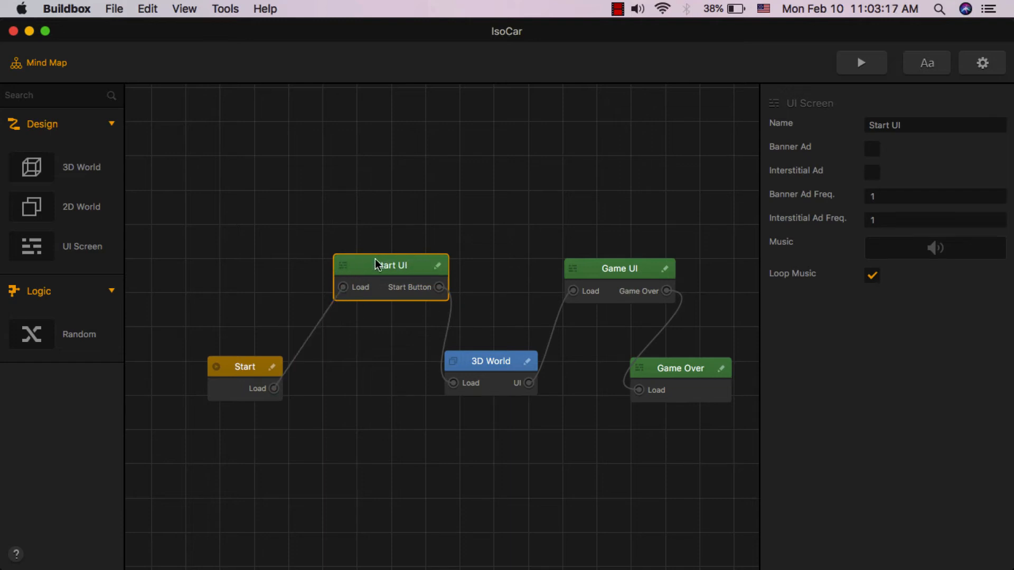
{"action": "left_click", "coordinate": [875, 152]}
{"action": "left_click", "coordinate": [871, 175]}
{"action": "left_click", "coordinate": [873, 173]}
{"action": "left_click", "coordinate": [879, 196]}
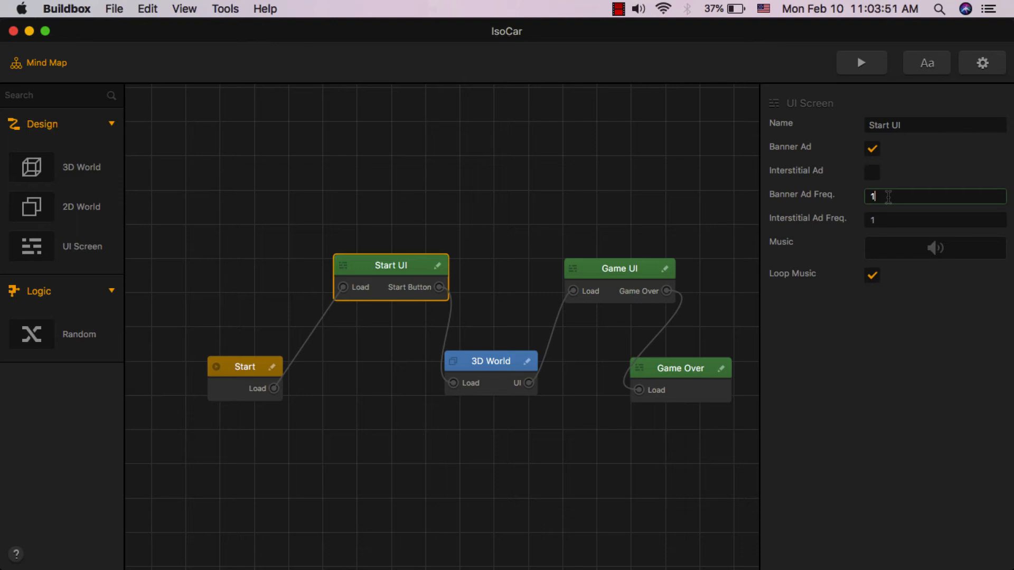
{"action": "double_click", "coordinate": [906, 204]}
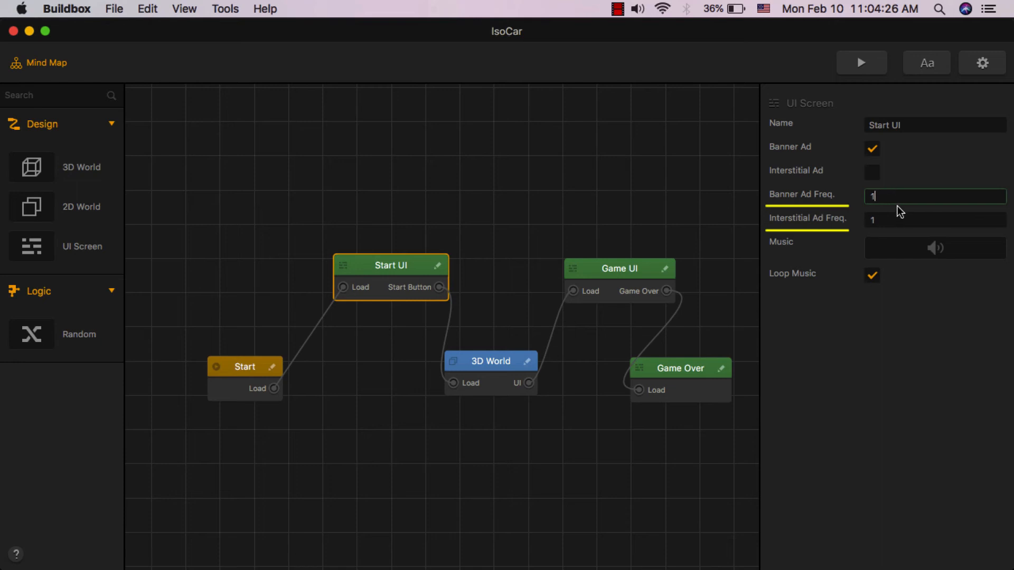
{"action": "left_click", "coordinate": [518, 279]}
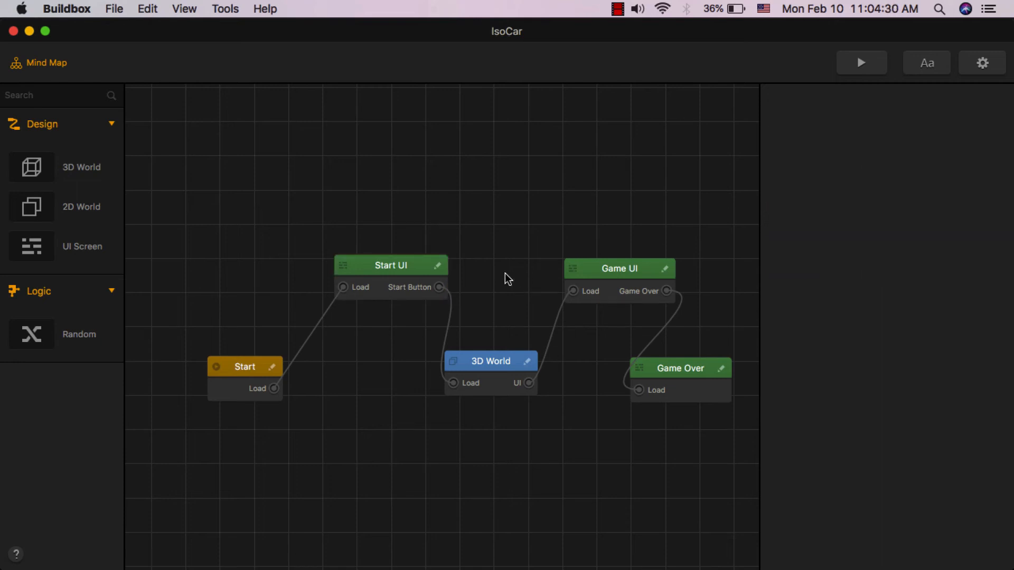
Enable the interstitial ad for the Game Over screen and set its interstitial ad frequency to 3.
{"action": "left_click", "coordinate": [394, 265]}
{"action": "double_click", "coordinate": [681, 369]}
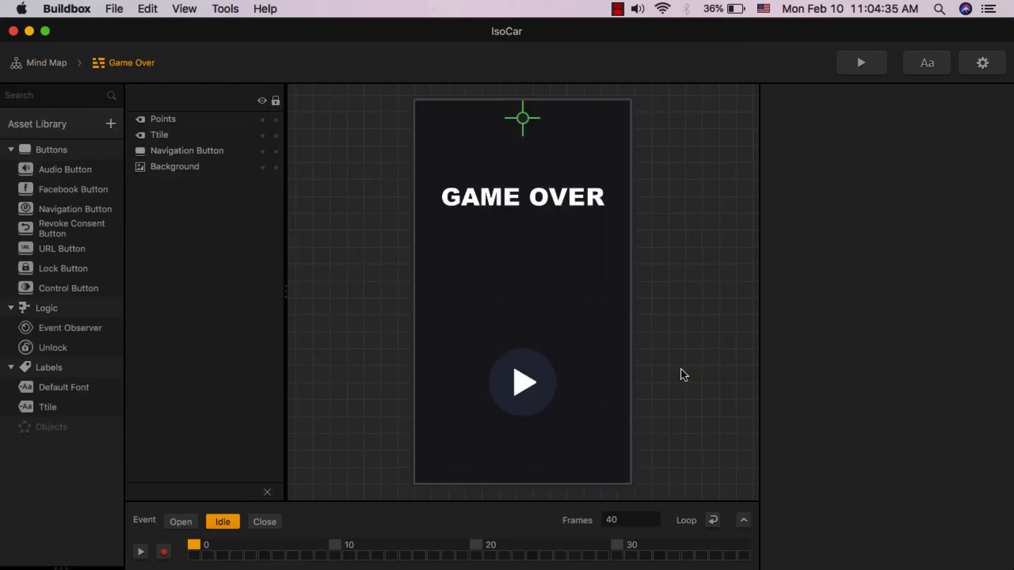
{"action": "left_click", "coordinate": [53, 67]}
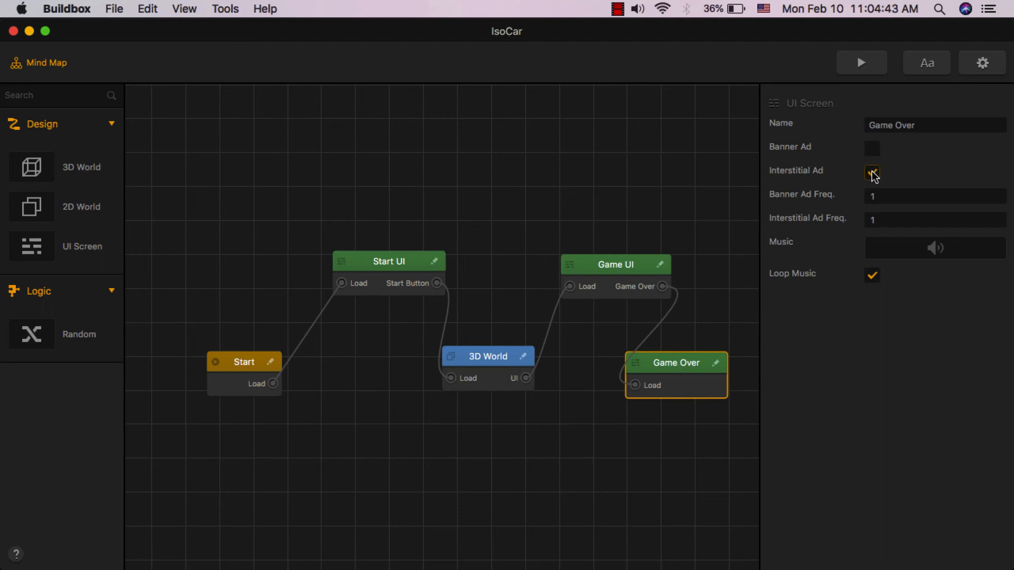
{"action": "left_click", "coordinate": [866, 221]}
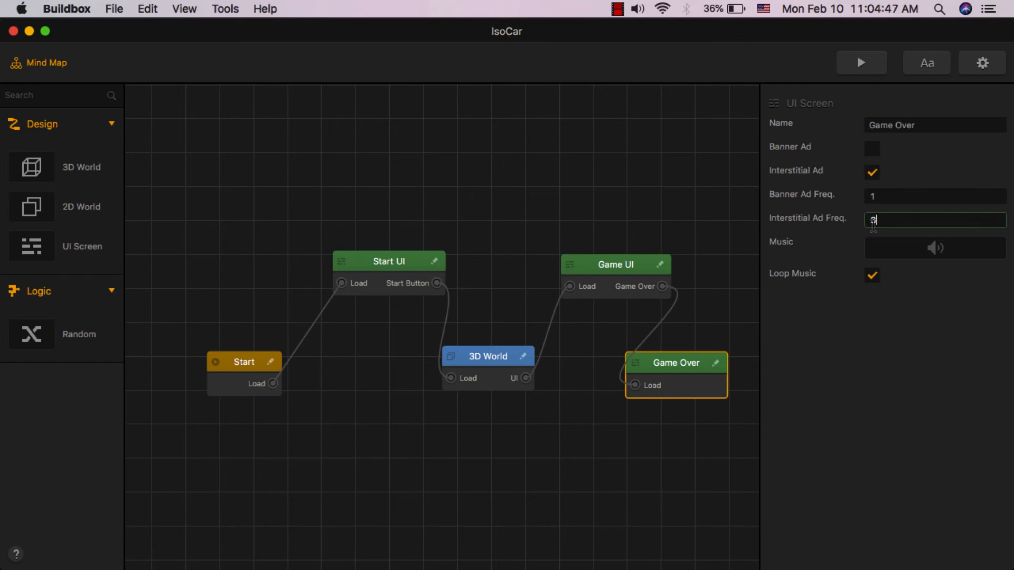
{"action": "key", "text": "Return"}
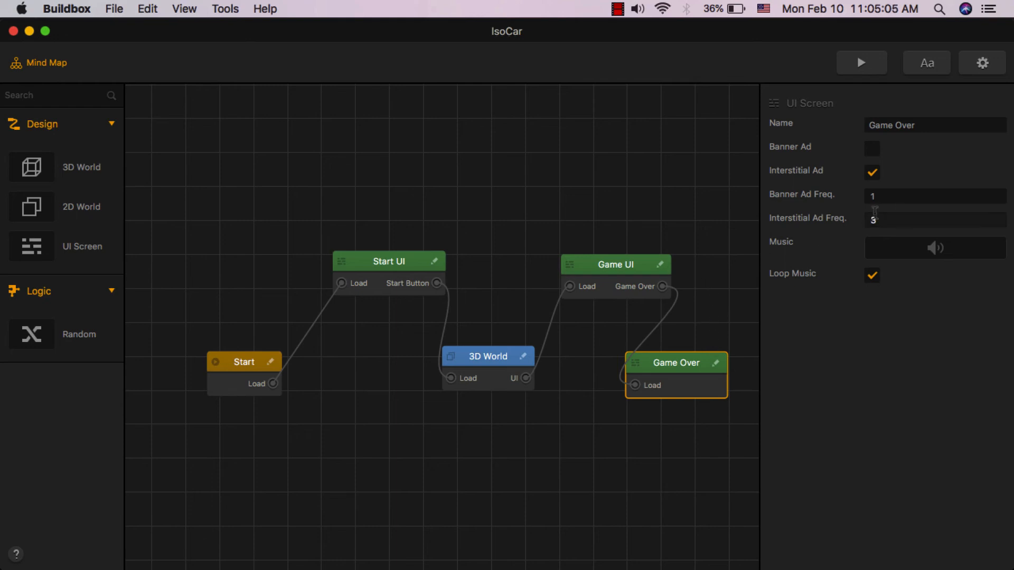
{"action": "left_click", "coordinate": [710, 332]}
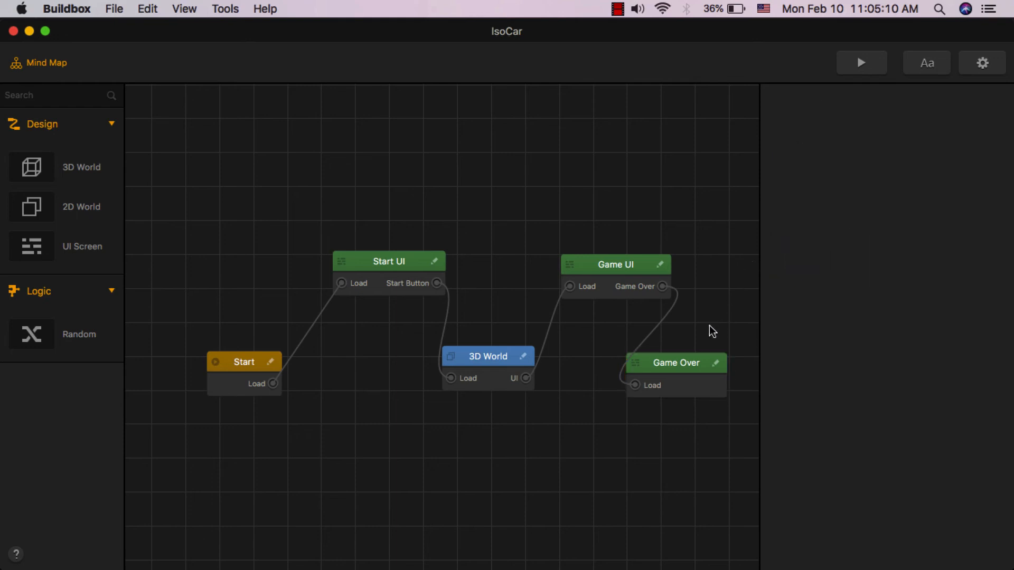
{"action": "left_click", "coordinate": [114, 10]}
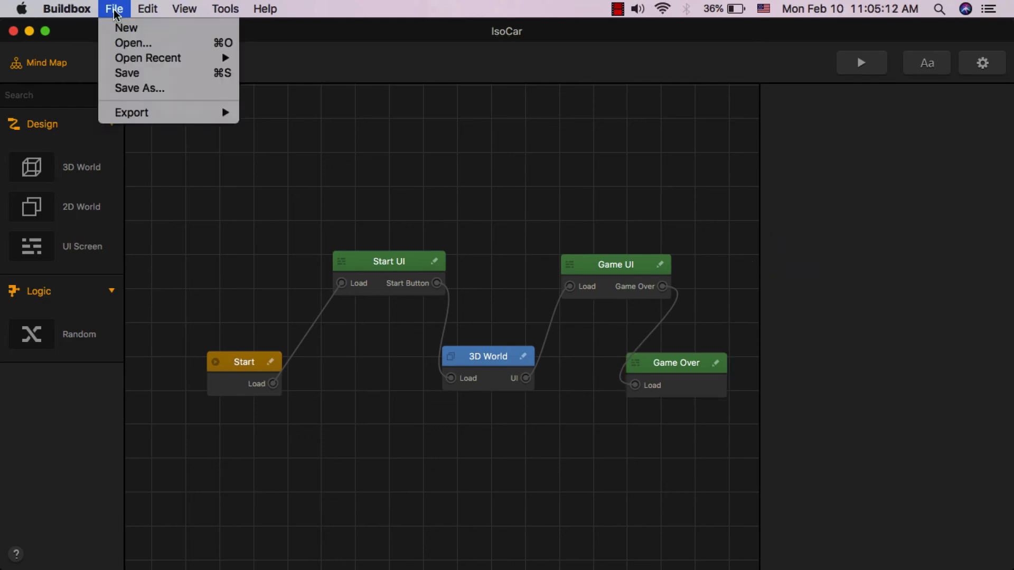
{"action": "mouse_move", "coordinate": [143, 119]}
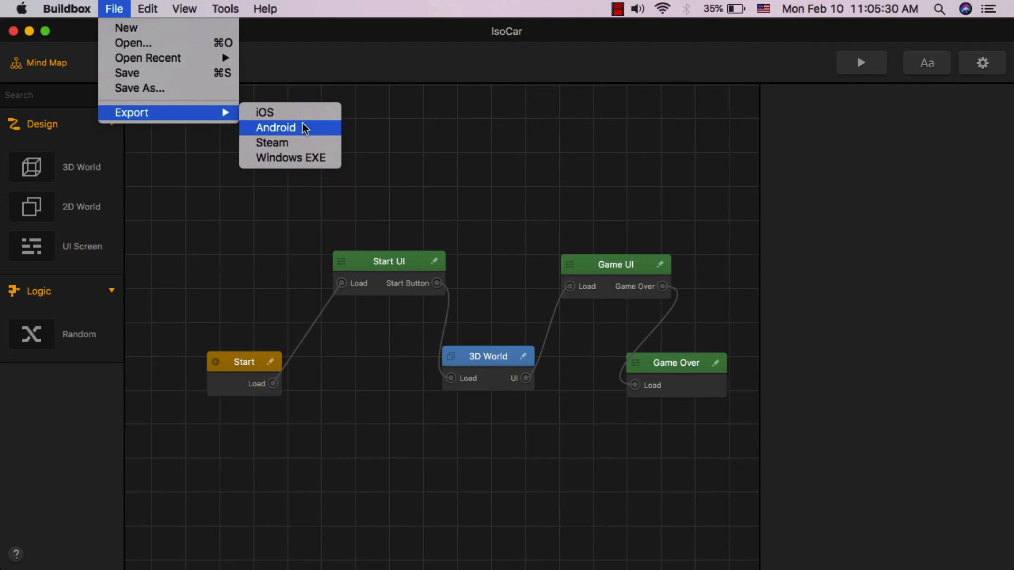
{"action": "left_click", "coordinate": [395, 128]}
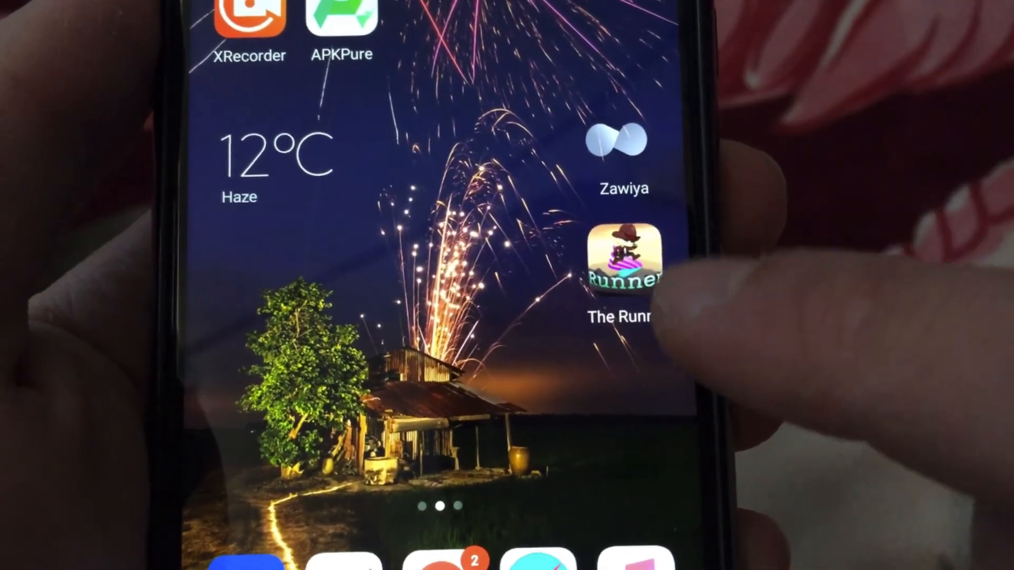
{"action": "left_click", "coordinate": [618, 253]}
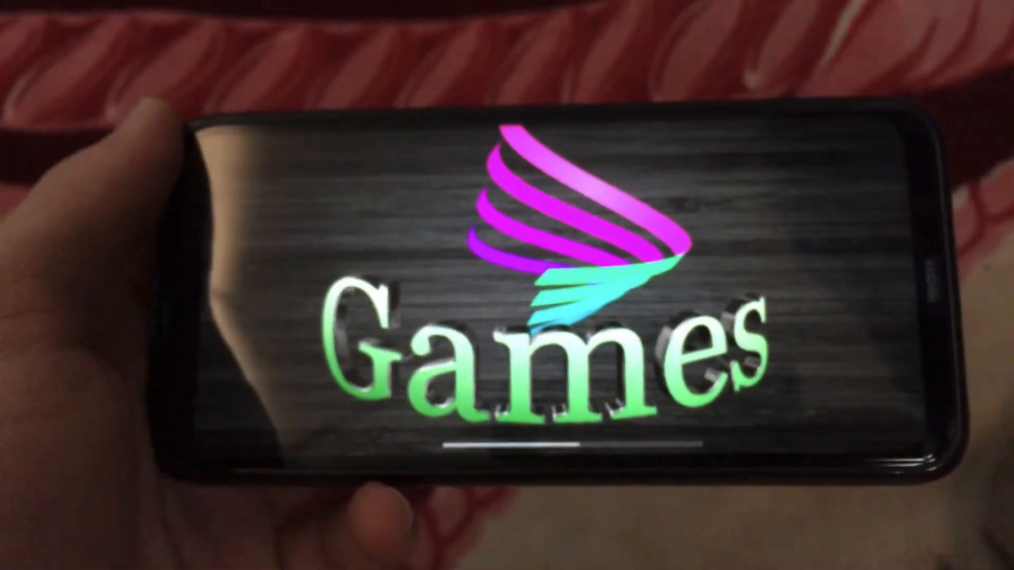